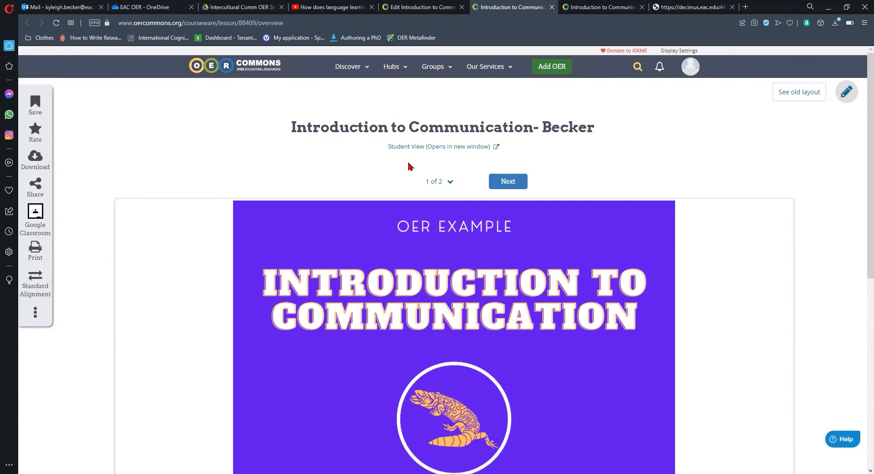
- Compare the lesson's title page in the instructor overview with its title page in the student view
{"action": "scroll", "coordinate": [592, 162], "scroll_direction": "down", "scroll_amount": 1}
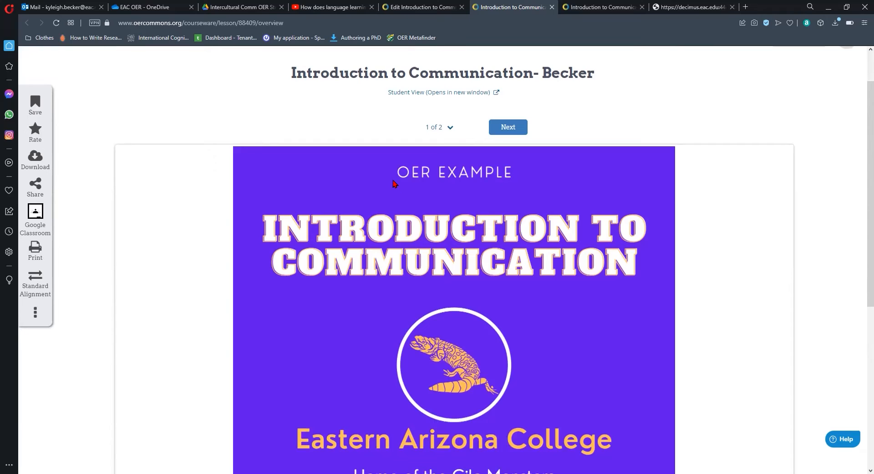
{"action": "scroll", "coordinate": [440, 384], "scroll_direction": "down", "scroll_amount": 3}
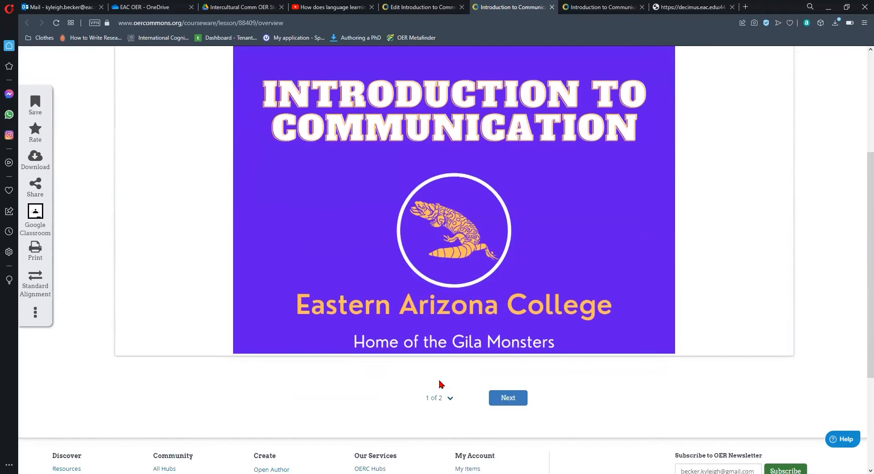
{"action": "scroll", "coordinate": [440, 384], "scroll_direction": "up", "scroll_amount": 4}
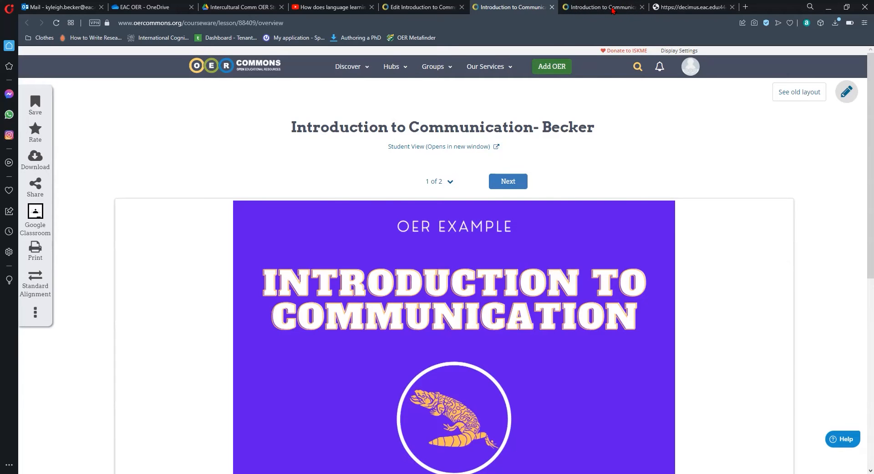
{"action": "key", "text": "ctrl+Tab"}
{"action": "scroll", "coordinate": [518, 233], "scroll_direction": "up", "scroll_amount": 2}
{"action": "scroll", "coordinate": [518, 233], "scroll_direction": "down", "scroll_amount": 3}
{"action": "scroll", "coordinate": [517, 233], "scroll_direction": "up", "scroll_amount": 3}
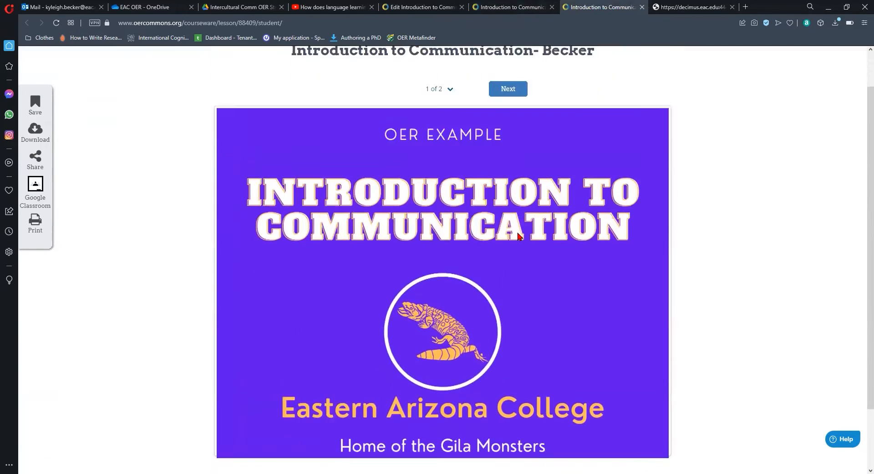
- Set both the instructor overview and the student view of the lesson to view all sections as one page
{"action": "left_click", "coordinate": [528, 13]}
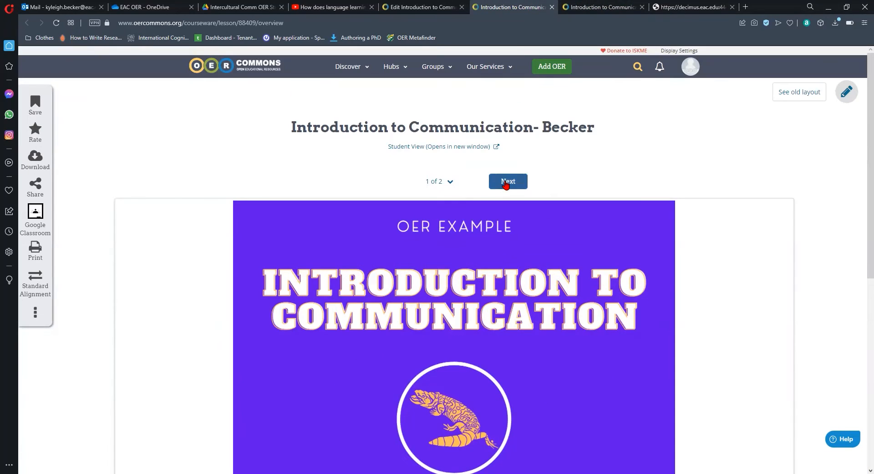
{"action": "left_click", "coordinate": [447, 183]}
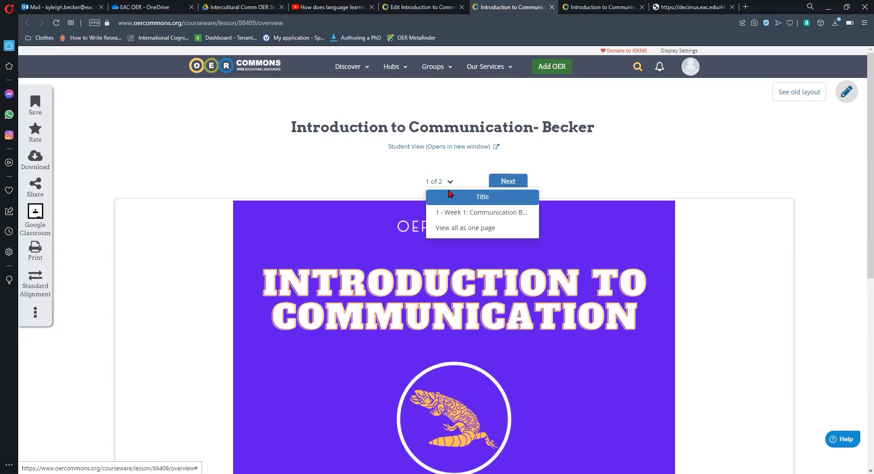
{"action": "left_click", "coordinate": [438, 233]}
{"action": "left_click", "coordinate": [574, 7]}
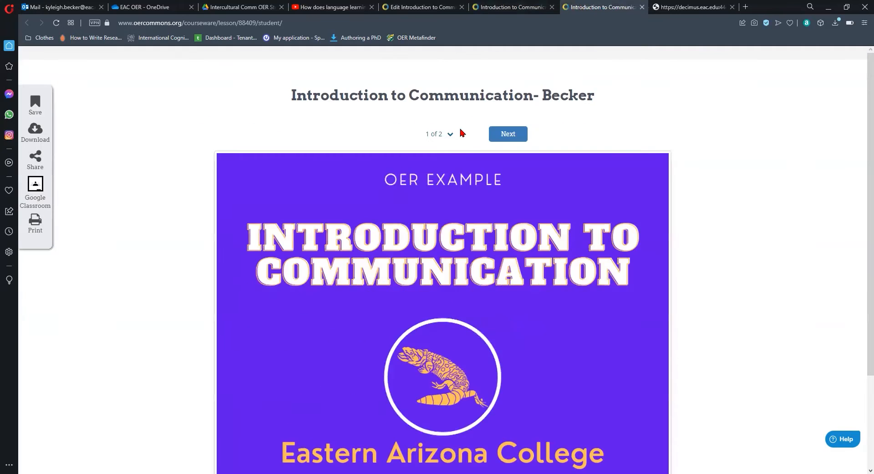
{"action": "left_click", "coordinate": [441, 135]}
{"action": "left_click", "coordinate": [437, 182]}
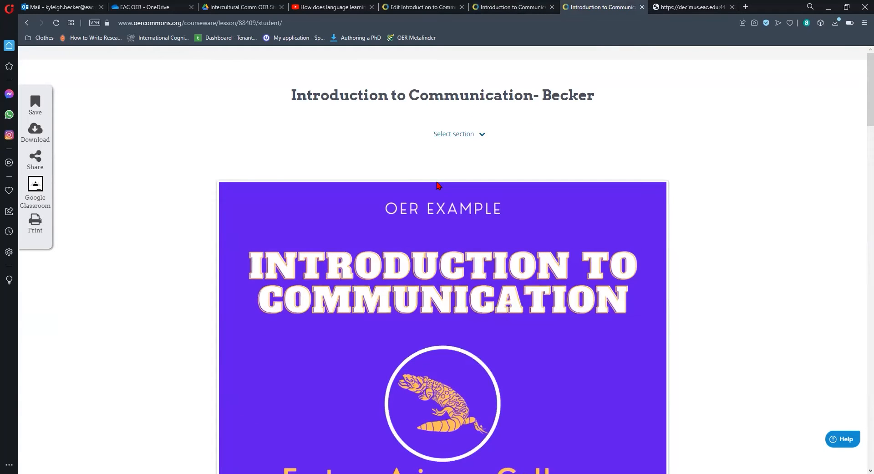
- Check the student view's section list, and look over the title section and Instructor Overview column in the instructor version
{"action": "left_click", "coordinate": [484, 138]}
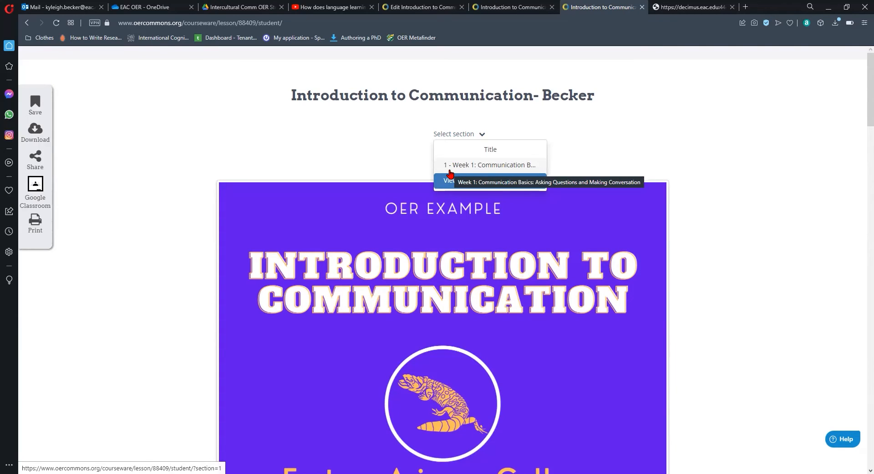
{"action": "left_click", "coordinate": [482, 6]}
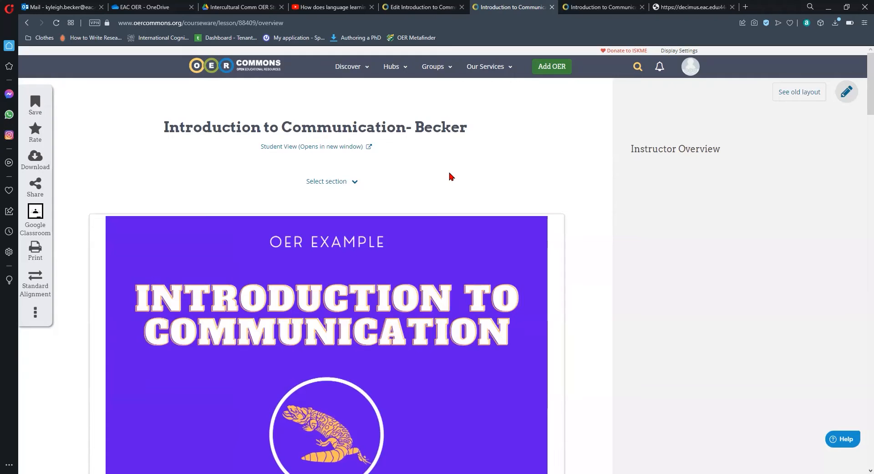
{"action": "scroll", "coordinate": [450, 169], "scroll_direction": "down", "scroll_amount": 1}
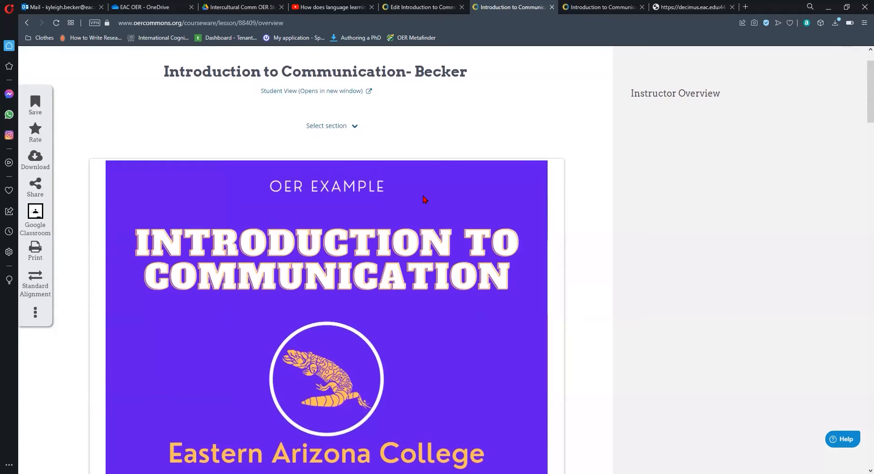
{"action": "scroll", "coordinate": [424, 199], "scroll_direction": "down", "scroll_amount": 2}
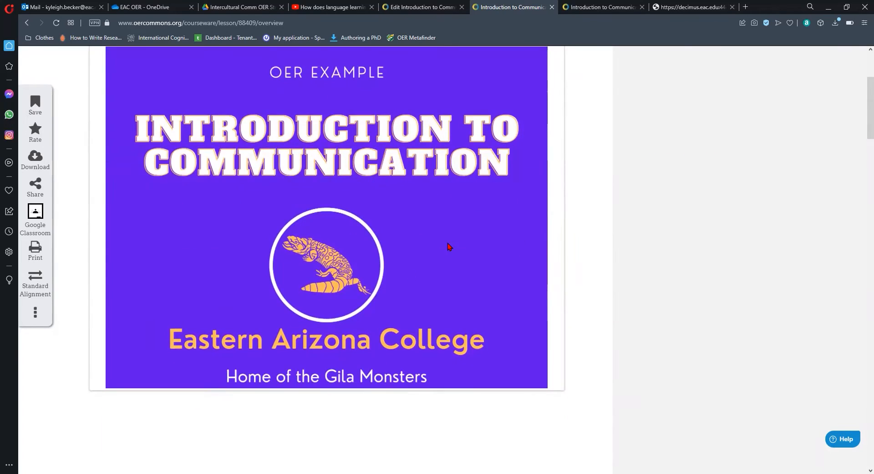
{"action": "scroll", "coordinate": [448, 246], "scroll_direction": "up", "scroll_amount": 3}
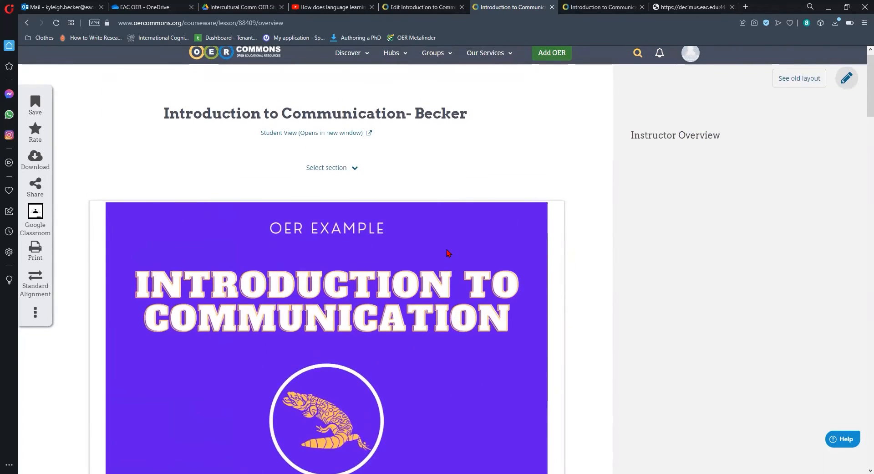
{"action": "scroll", "coordinate": [449, 254], "scroll_direction": "down", "scroll_amount": 2}
{"action": "scroll", "coordinate": [448, 253], "scroll_direction": "up", "scroll_amount": 2}
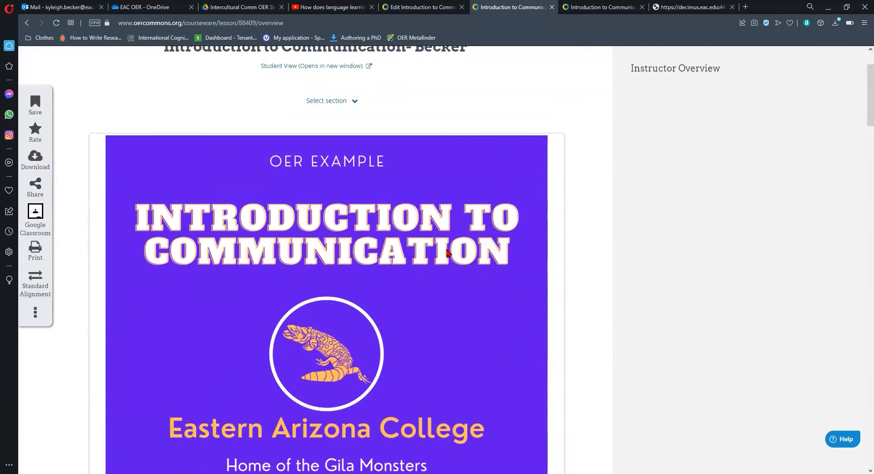
{"action": "scroll", "coordinate": [448, 252], "scroll_direction": "down", "scroll_amount": 3}
{"action": "scroll", "coordinate": [727, 183], "scroll_direction": "up", "scroll_amount": 3}
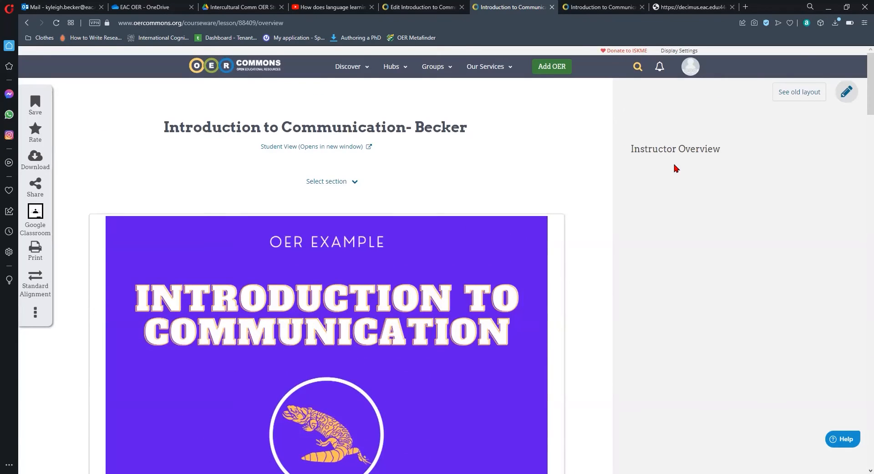
- Find the Week 1 section in the instructor overview and highlight its heading and the "Discussion questions" heading beside it
{"action": "scroll", "coordinate": [568, 201], "scroll_direction": "down", "scroll_amount": 1}
{"action": "scroll", "coordinate": [567, 202], "scroll_direction": "down", "scroll_amount": 10}
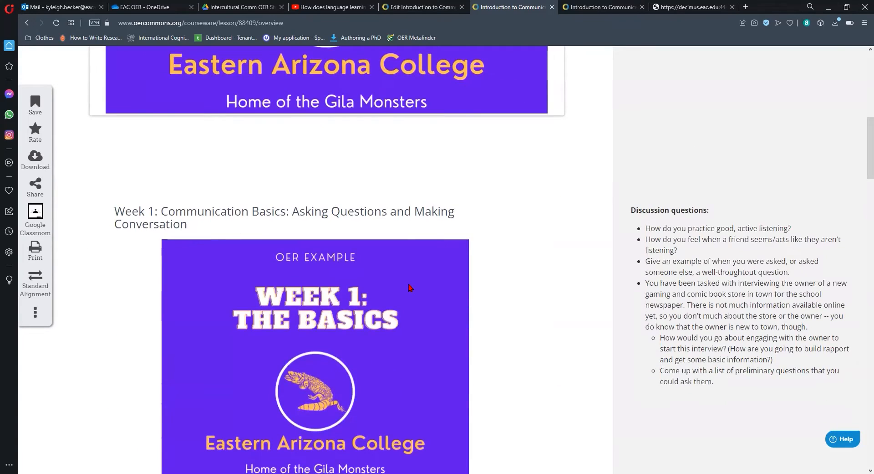
{"action": "scroll", "coordinate": [411, 287], "scroll_direction": "down", "scroll_amount": 2}
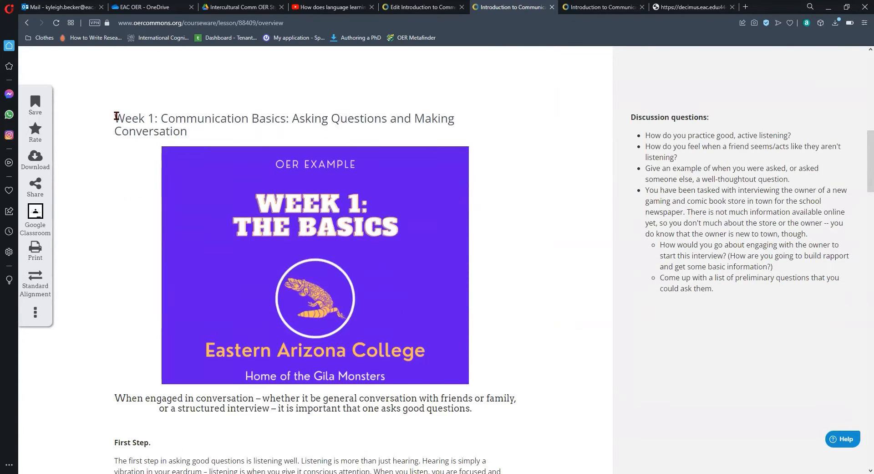
{"action": "left_click_drag", "start_coordinate": [117, 116], "coordinate": [190, 128]}
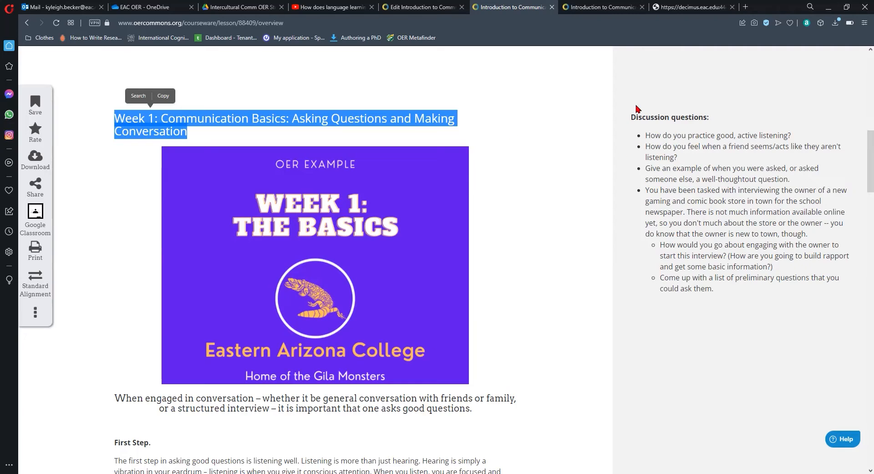
{"action": "left_click_drag", "start_coordinate": [632, 117], "coordinate": [713, 121]}
- Show the student view as one page again and look at its Week 1: Communication Basics section
{"action": "left_click", "coordinate": [601, 7]}
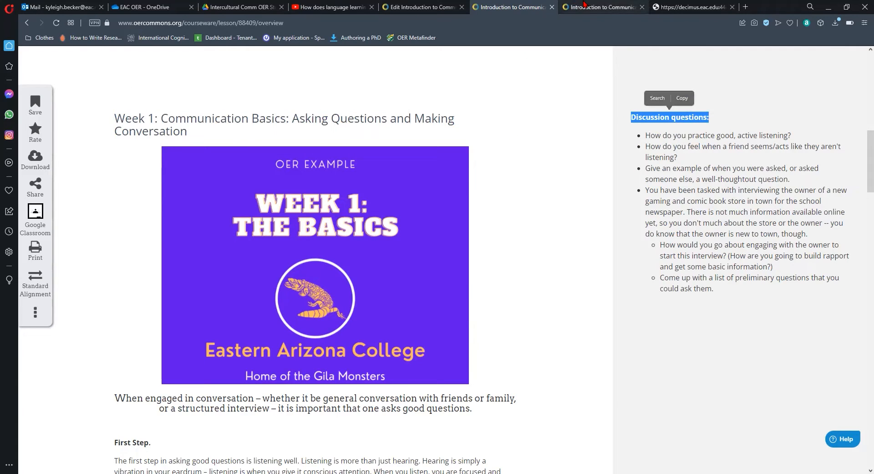
{"action": "left_click", "coordinate": [478, 175]}
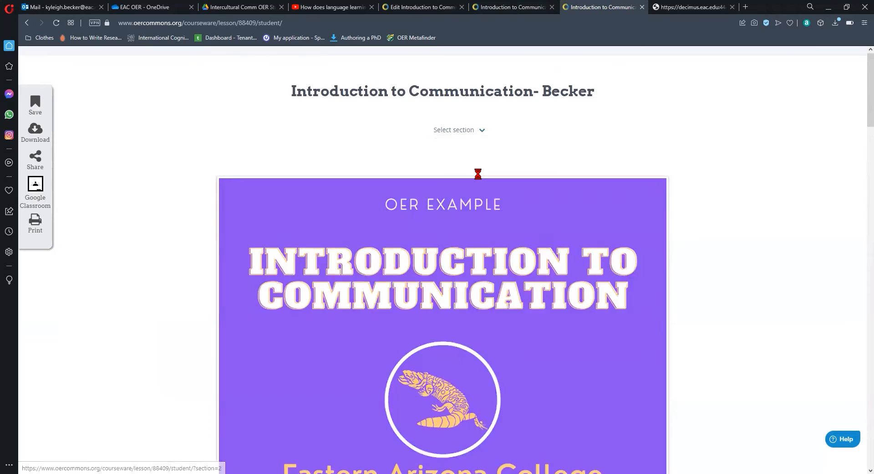
{"action": "scroll", "coordinate": [693, 232], "scroll_direction": "down", "scroll_amount": 3}
{"action": "scroll", "coordinate": [693, 232], "scroll_direction": "down", "scroll_amount": 6}
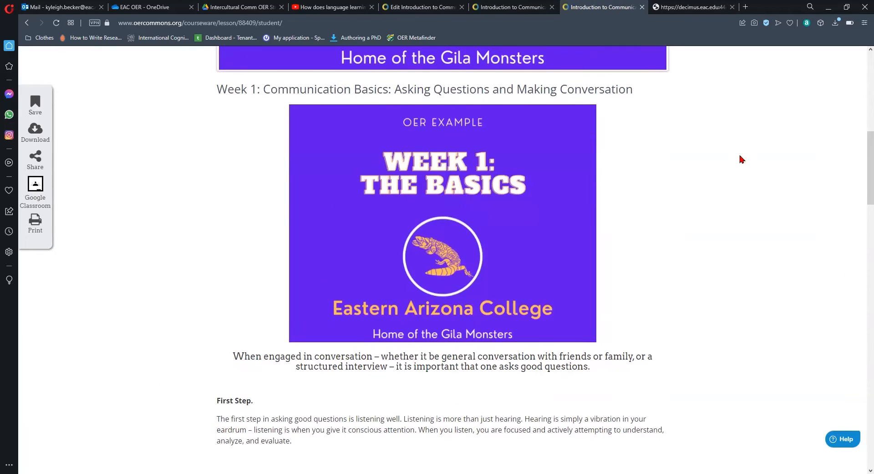
- Return to the instructor overview and highlight the first discussion question, about practicing good, active listening
{"action": "left_click", "coordinate": [521, 6]}
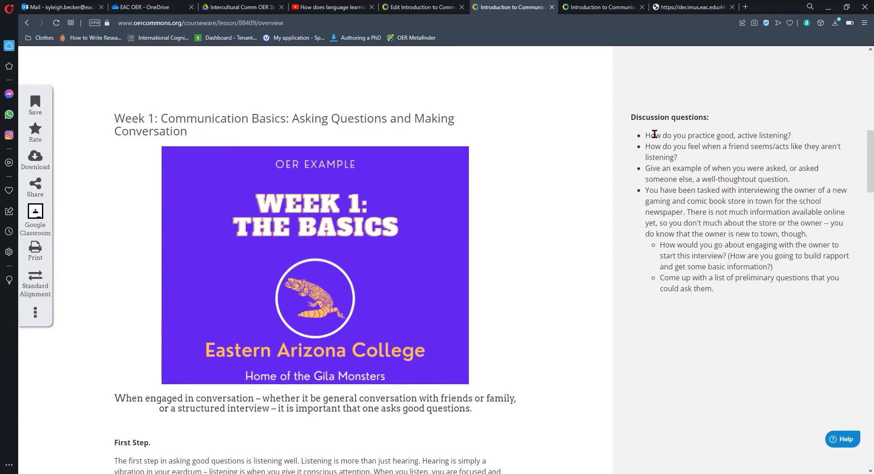
{"action": "left_click_drag", "start_coordinate": [646, 135], "coordinate": [800, 144]}
{"action": "left_click", "coordinate": [611, 231]}
- Review the Week 1 lesson's four steps, embedded images and their license attributions, down to the attached resources
{"action": "scroll", "coordinate": [502, 308], "scroll_direction": "down", "scroll_amount": 2}
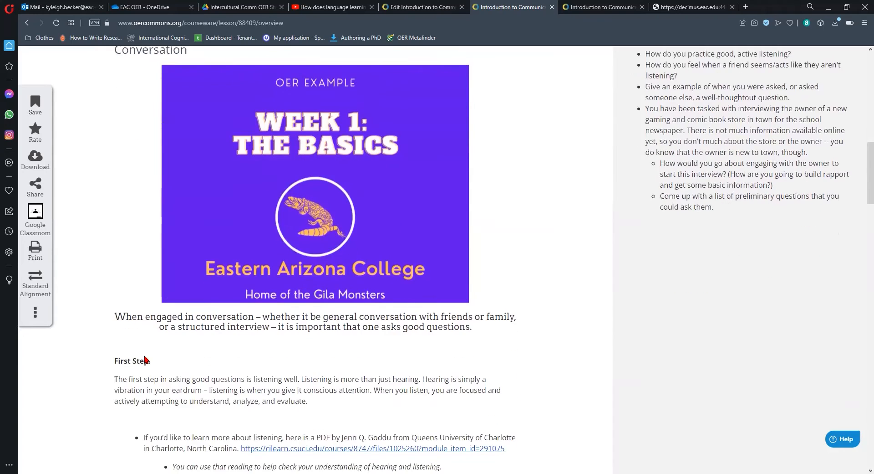
{"action": "scroll", "coordinate": [322, 318], "scroll_direction": "down", "scroll_amount": 4}
{"action": "scroll", "coordinate": [321, 318], "scroll_direction": "down", "scroll_amount": 5}
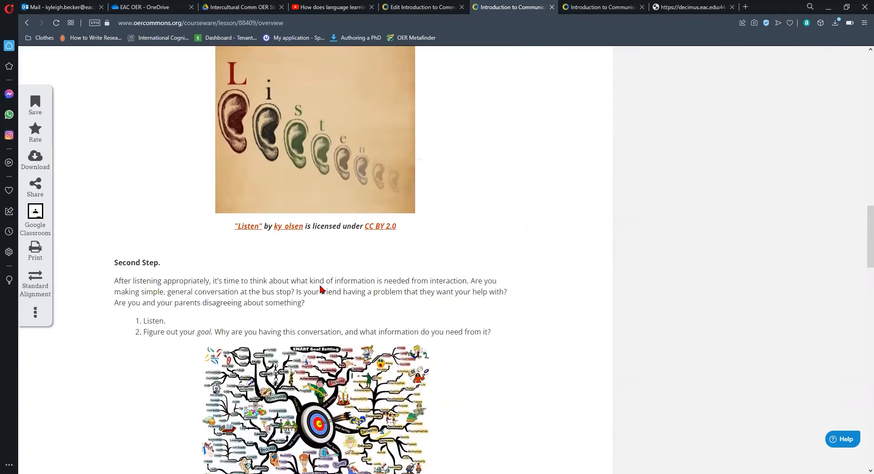
{"action": "scroll", "coordinate": [583, 194], "scroll_direction": "up", "scroll_amount": 5}
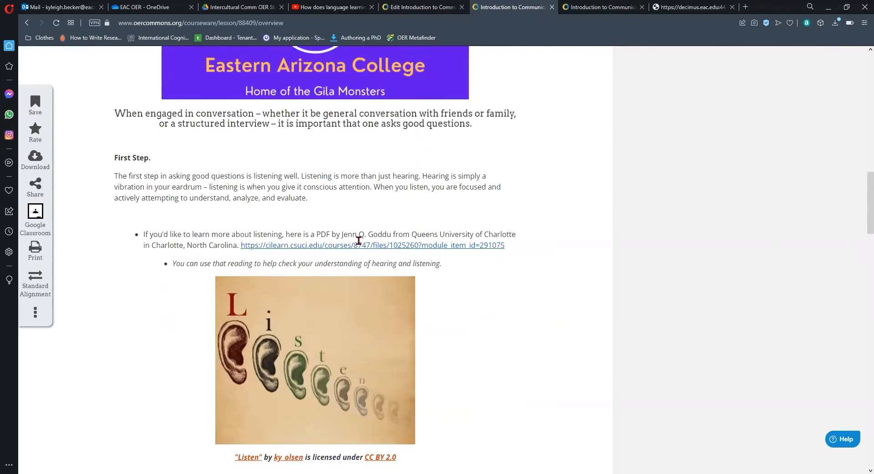
{"action": "scroll", "coordinate": [422, 258], "scroll_direction": "up", "scroll_amount": 7}
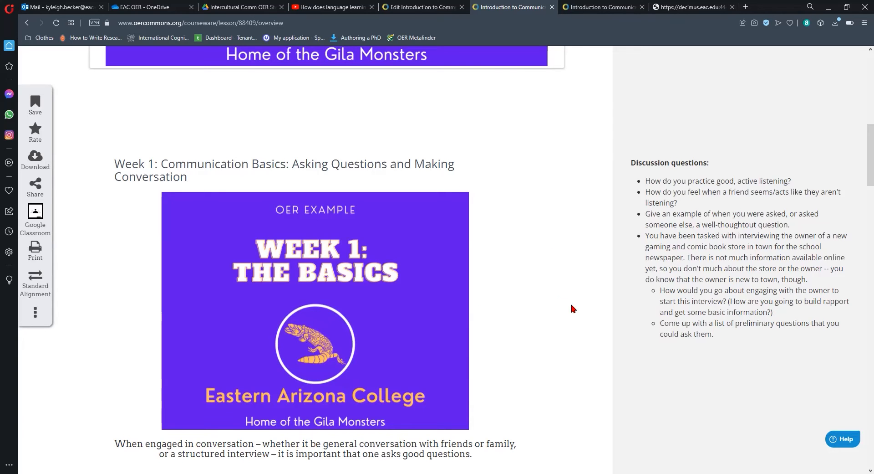
{"action": "scroll", "coordinate": [580, 314], "scroll_direction": "down", "scroll_amount": 8}
{"action": "scroll", "coordinate": [580, 315], "scroll_direction": "down", "scroll_amount": 2}
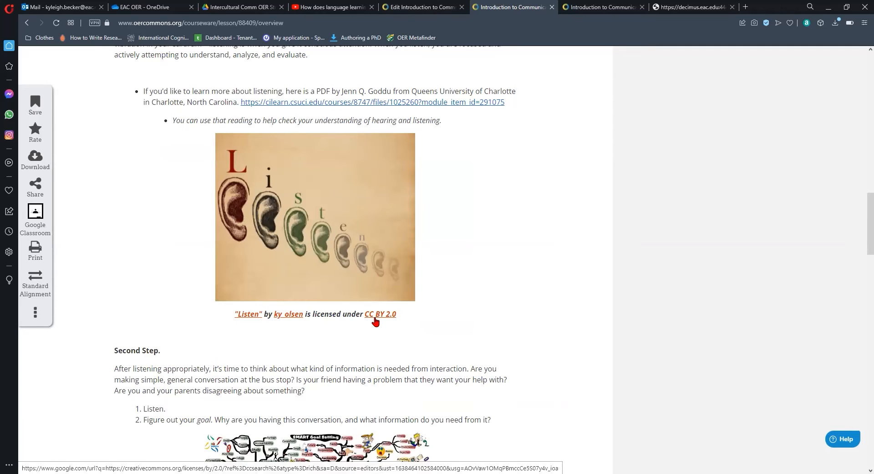
{"action": "scroll", "coordinate": [492, 279], "scroll_direction": "down", "scroll_amount": 4}
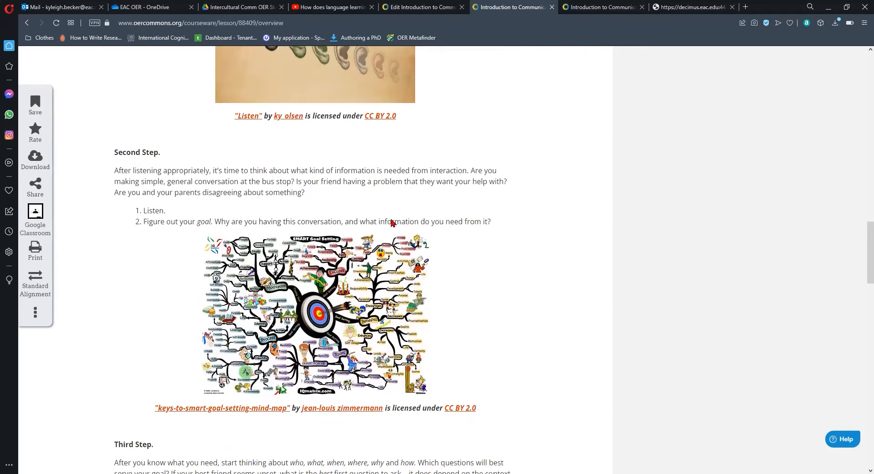
{"action": "scroll", "coordinate": [312, 298], "scroll_direction": "down", "scroll_amount": 10}
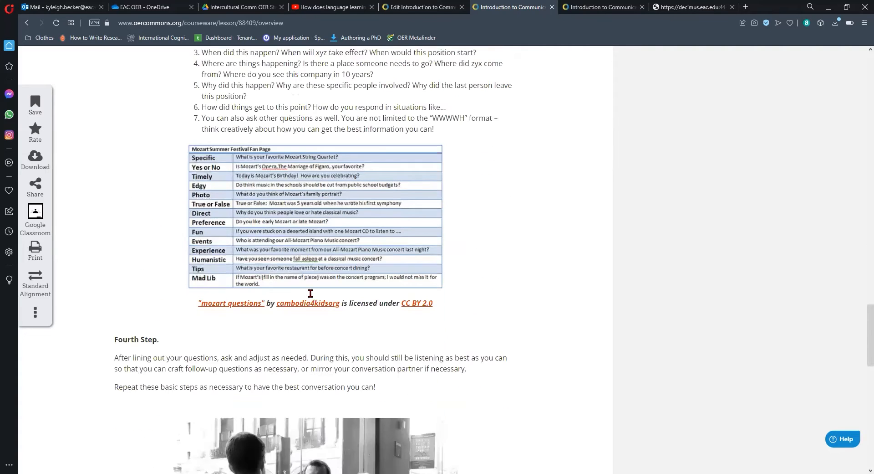
{"action": "scroll", "coordinate": [387, 320], "scroll_direction": "down", "scroll_amount": 2}
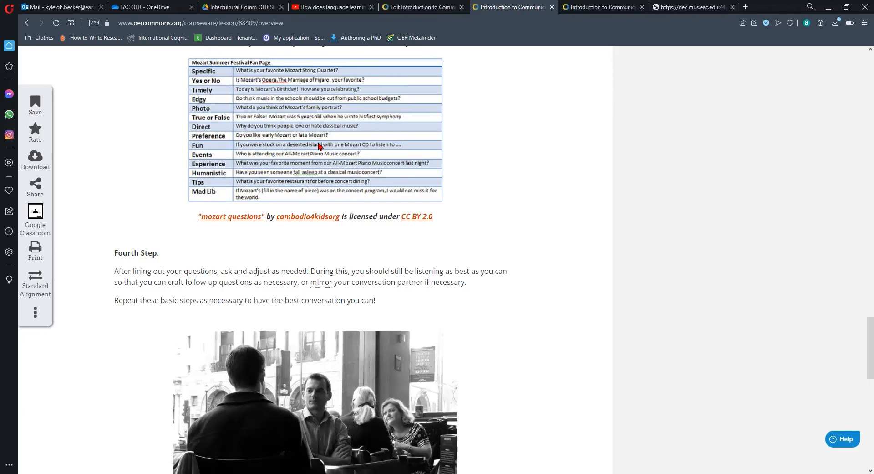
{"action": "scroll", "coordinate": [319, 146], "scroll_direction": "down", "scroll_amount": 7}
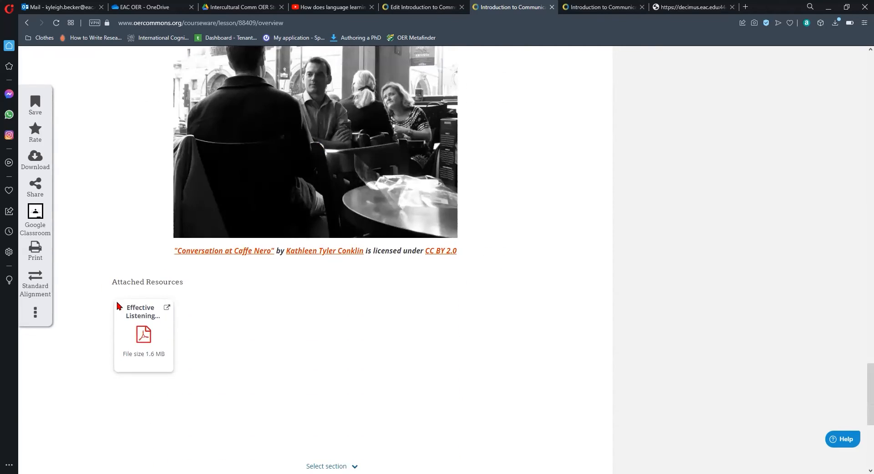
- Open the attached Effective Listening PDF and skim its opening pages
{"action": "left_click", "coordinate": [168, 308]}
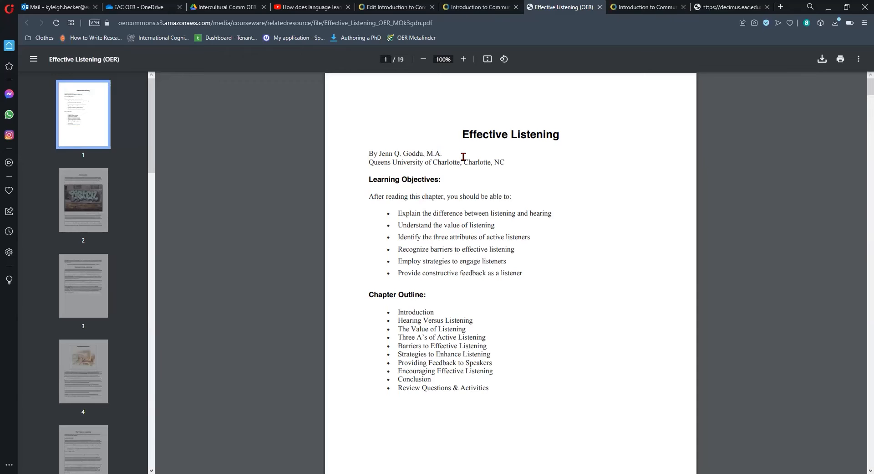
{"action": "scroll", "coordinate": [463, 157], "scroll_direction": "down", "scroll_amount": 15}
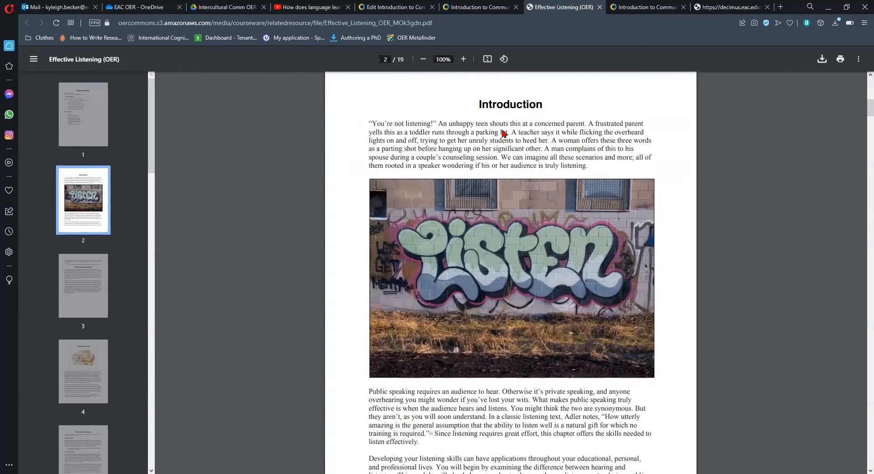
{"action": "scroll", "coordinate": [503, 133], "scroll_direction": "down", "scroll_amount": 18}
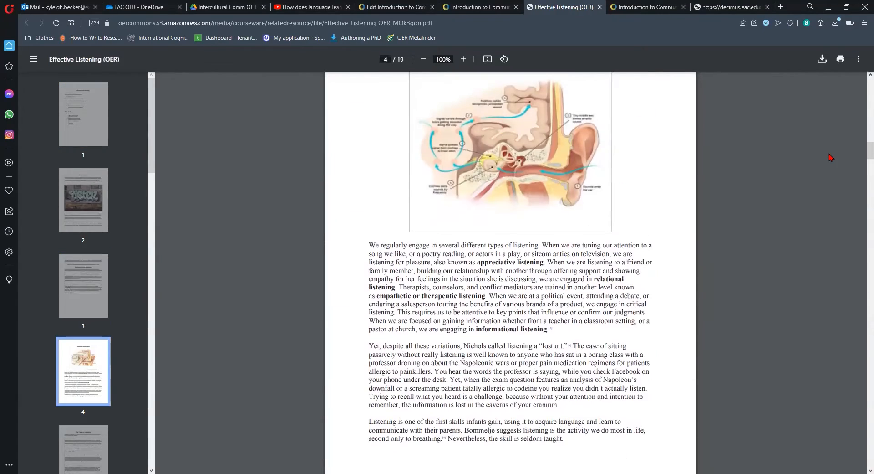
{"action": "scroll", "coordinate": [652, 168], "scroll_direction": "down", "scroll_amount": 5}
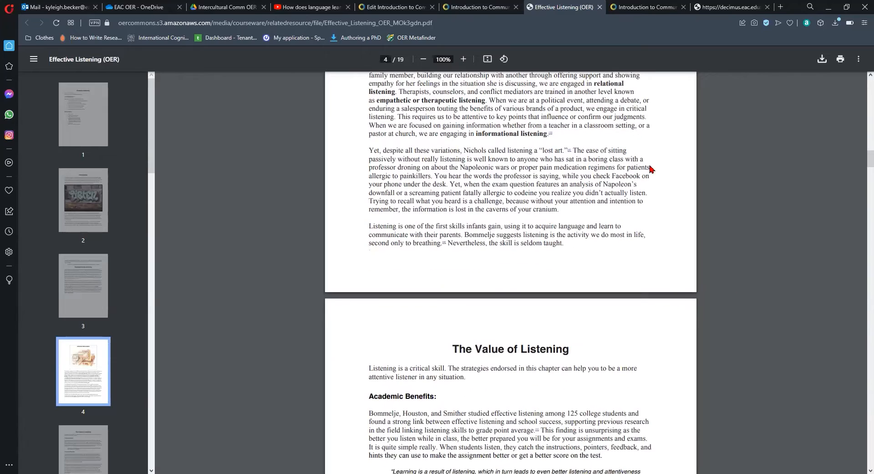
- Close the attached PDF, follow the First Step listening link past the redirect notice, and skim the Effective Listening (OER).pdf source page
{"action": "left_click", "coordinate": [599, 8]}
{"action": "scroll", "coordinate": [706, 144], "scroll_direction": "up", "scroll_amount": 10}
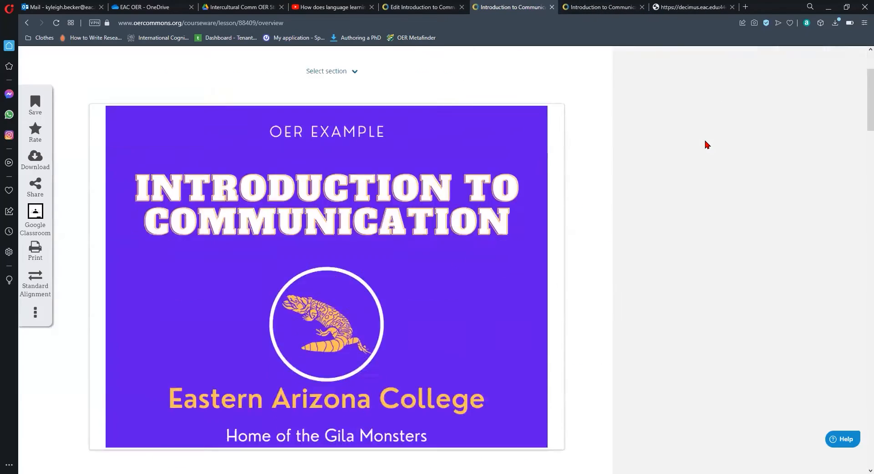
{"action": "scroll", "coordinate": [705, 144], "scroll_direction": "down", "scroll_amount": 15}
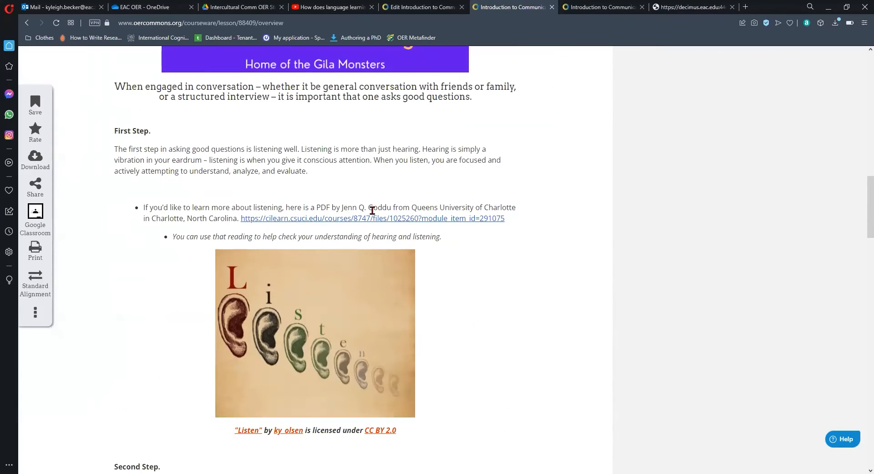
{"action": "left_click", "coordinate": [287, 221]}
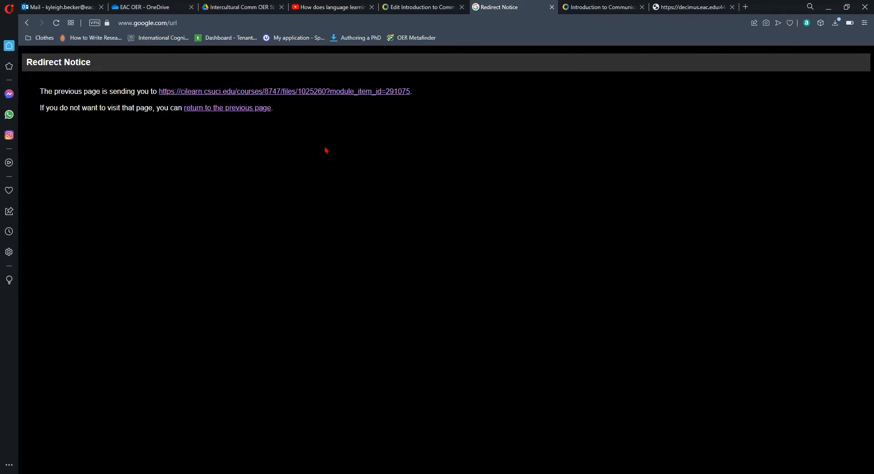
{"action": "left_click", "coordinate": [215, 94]}
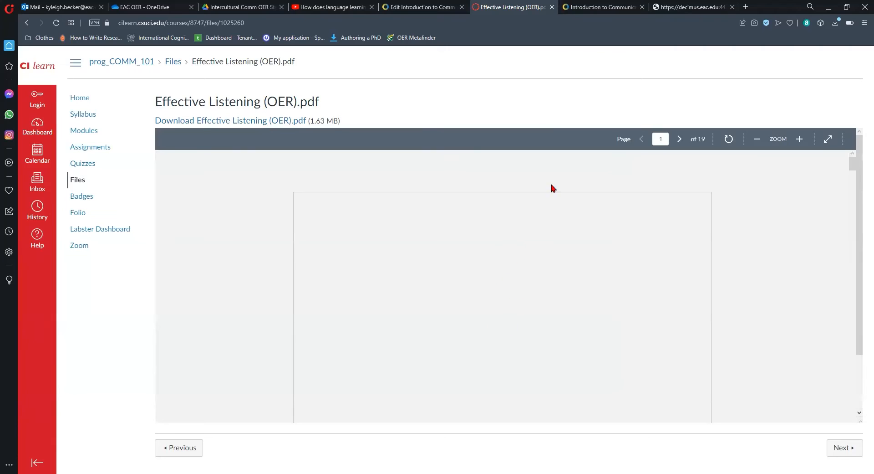
{"action": "scroll", "coordinate": [644, 231], "scroll_direction": "up", "scroll_amount": 2}
{"action": "scroll", "coordinate": [619, 223], "scroll_direction": "down", "scroll_amount": 5}
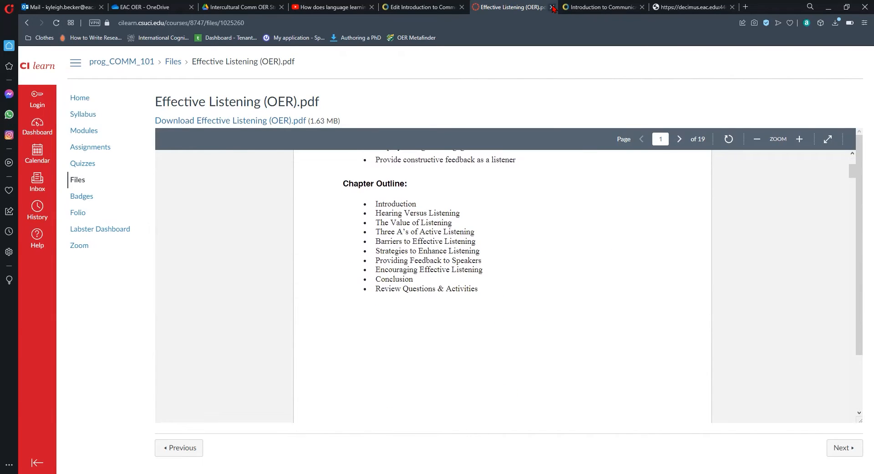
- Close the source page and look through the student view from the listening link down to the attached resource
{"action": "left_click", "coordinate": [553, 7]}
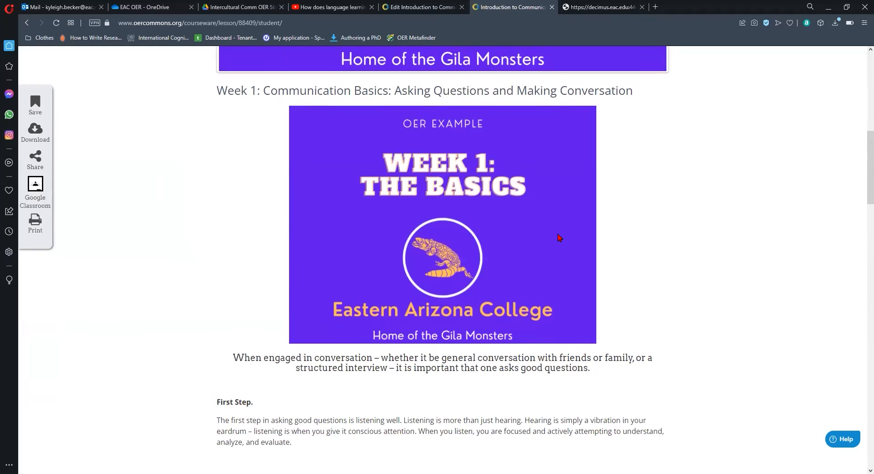
{"action": "scroll", "coordinate": [558, 234], "scroll_direction": "down", "scroll_amount": 4}
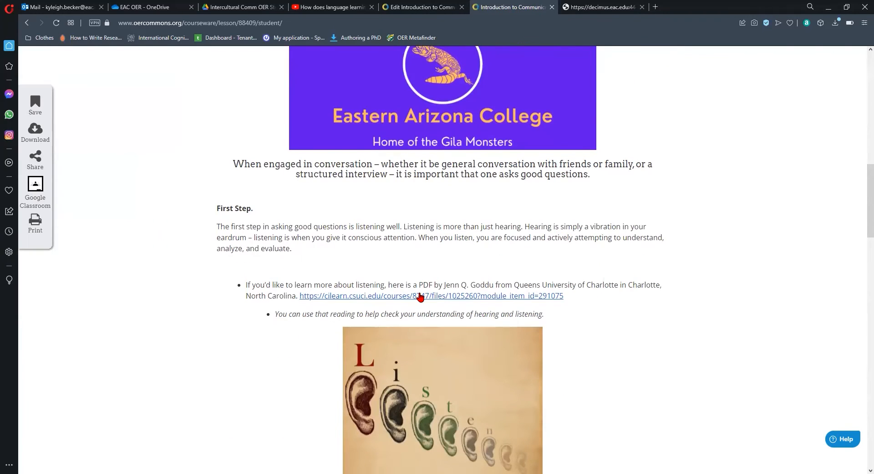
{"action": "scroll", "coordinate": [419, 297], "scroll_direction": "down", "scroll_amount": 15}
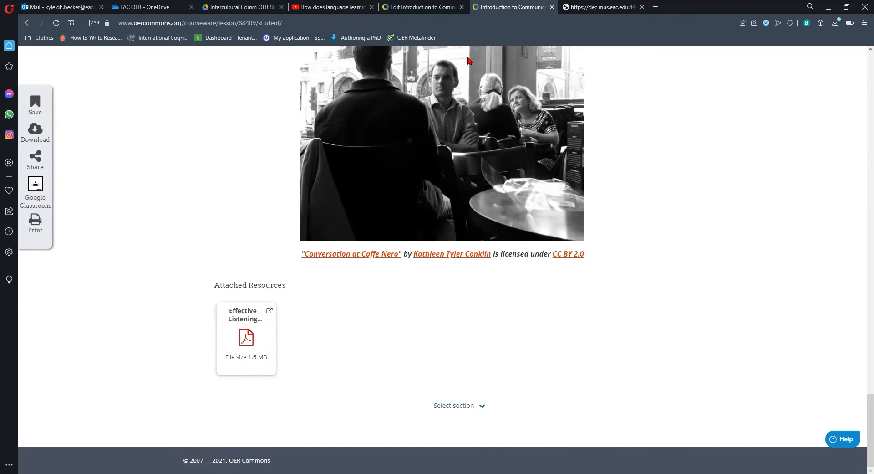
- Return to the lesson editor, close the student view, and open the account's My Items list to look over the saved resources
{"action": "left_click", "coordinate": [420, 6]}
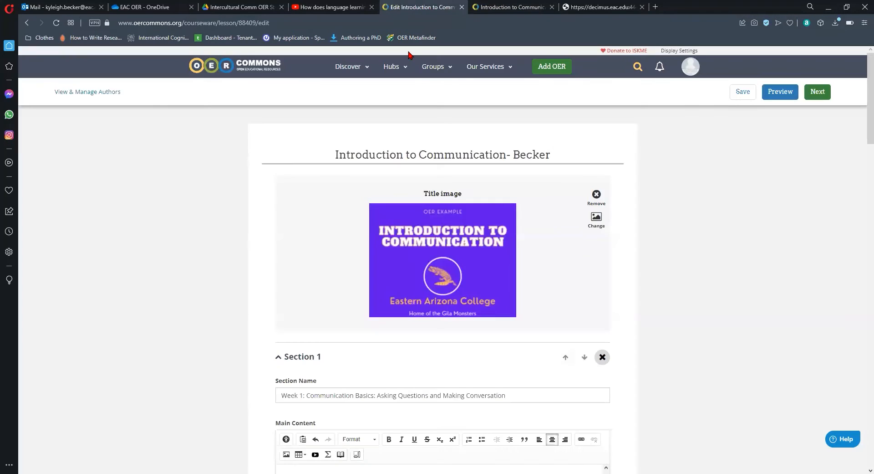
{"action": "left_click", "coordinate": [551, 7]}
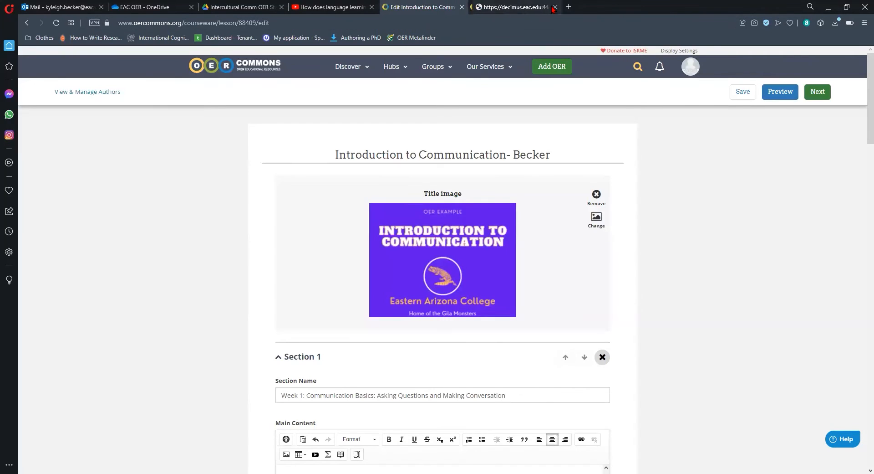
{"action": "left_click", "coordinate": [690, 67]}
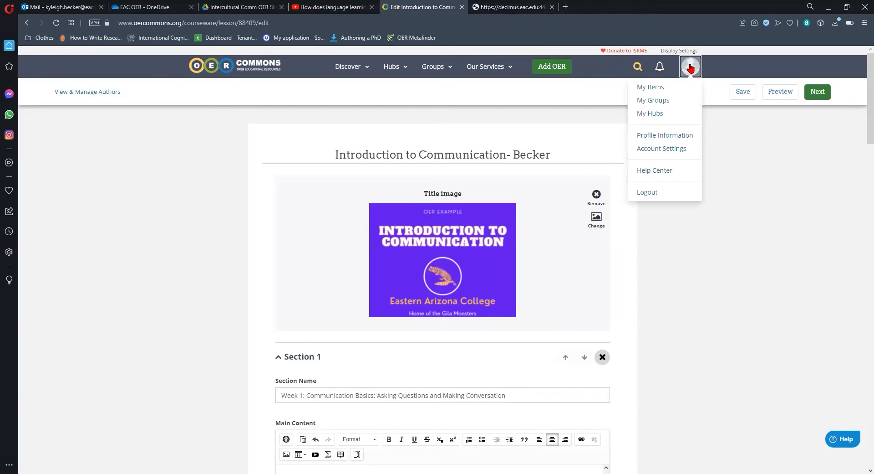
{"action": "left_click", "coordinate": [675, 85]}
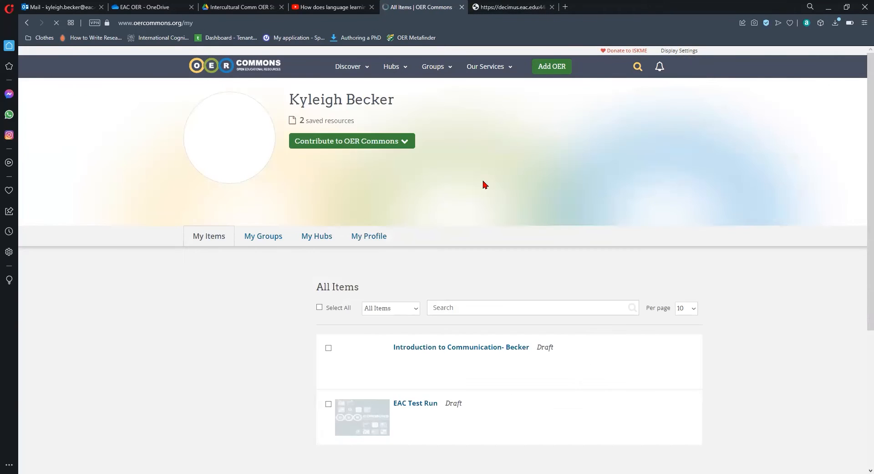
{"action": "scroll", "coordinate": [276, 226], "scroll_direction": "down", "scroll_amount": 2}
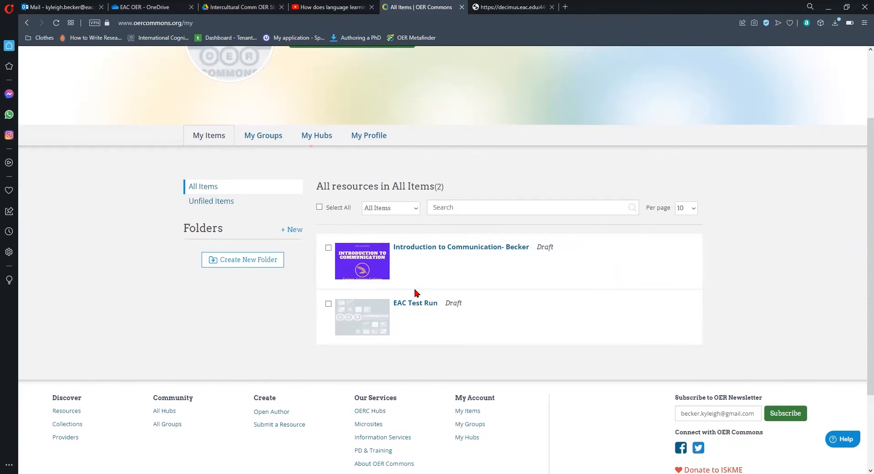
{"action": "scroll", "coordinate": [415, 292], "scroll_direction": "up", "scroll_amount": 2}
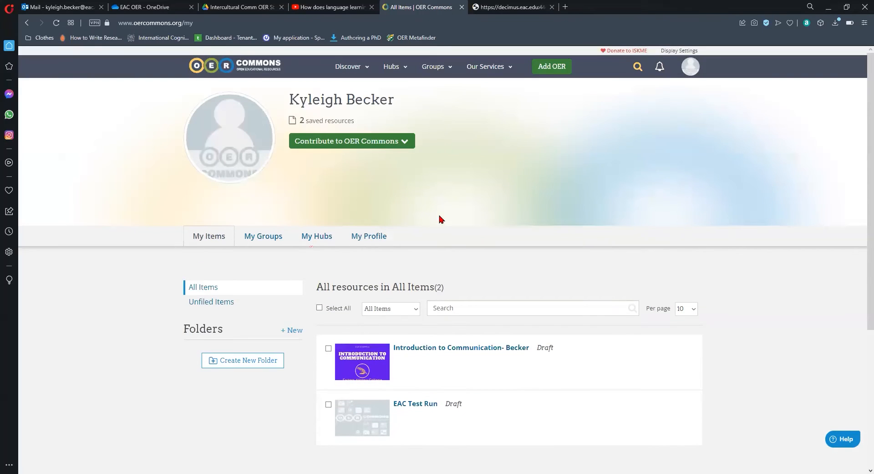
- Look at the options for adding OER, and open the Introduction to Communication draft from the saved items for editing
{"action": "left_click", "coordinate": [540, 73]}
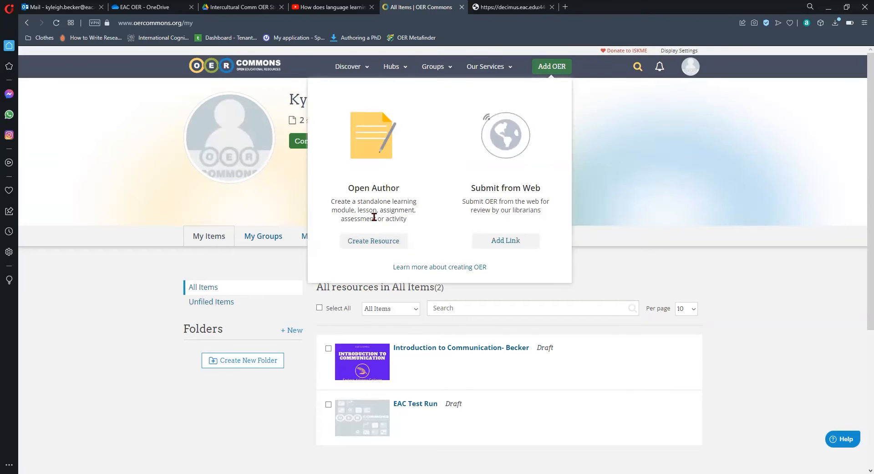
{"action": "left_click", "coordinate": [616, 247]}
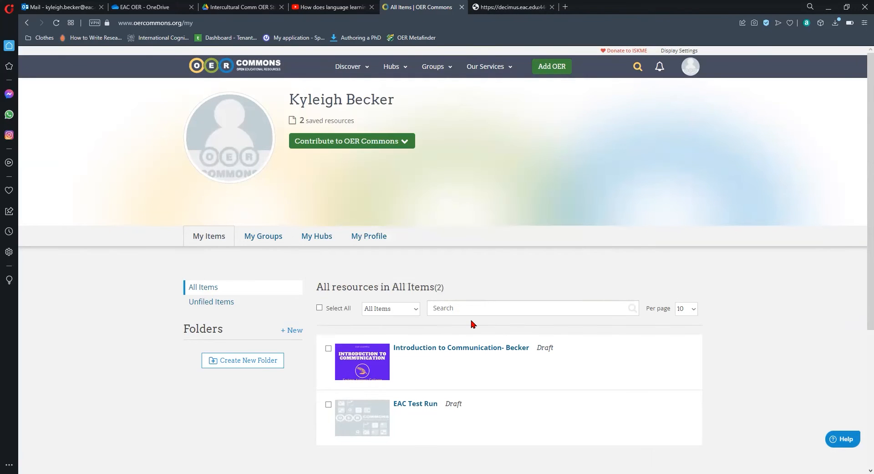
{"action": "left_click", "coordinate": [439, 348]}
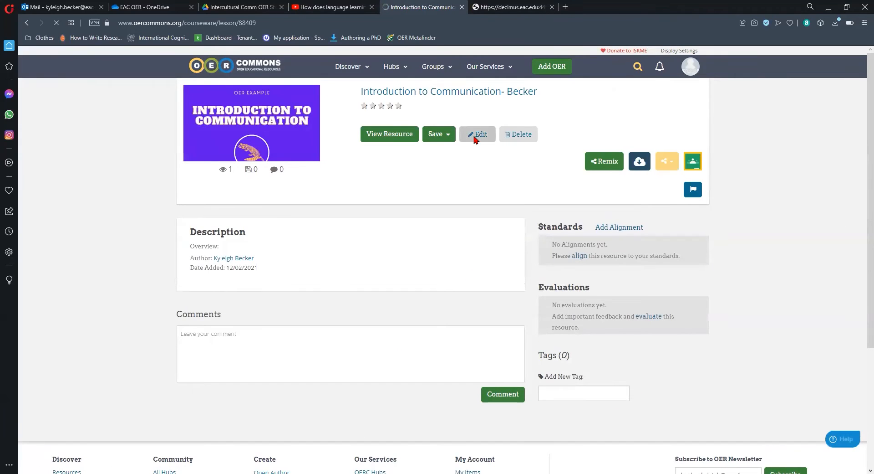
{"action": "left_click", "coordinate": [475, 136]}
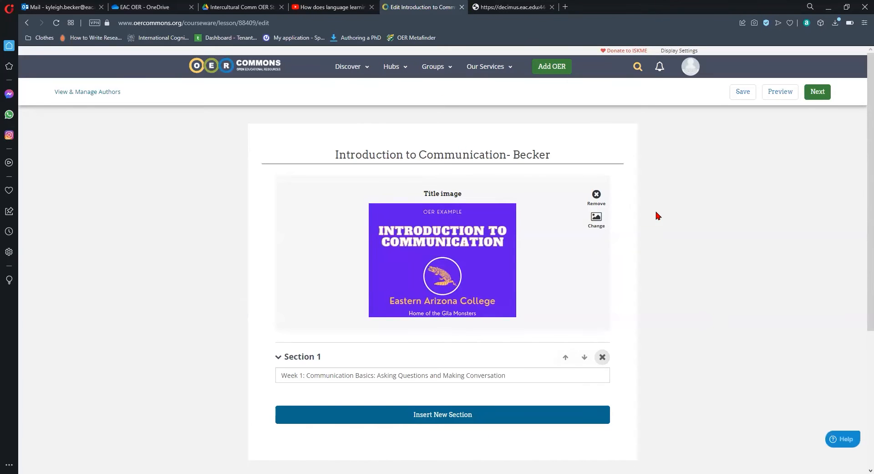
- Look at the downloaded image files offered for changing the lesson's title image, and leave without choosing one
{"action": "scroll", "coordinate": [658, 216], "scroll_direction": "down", "scroll_amount": 1}
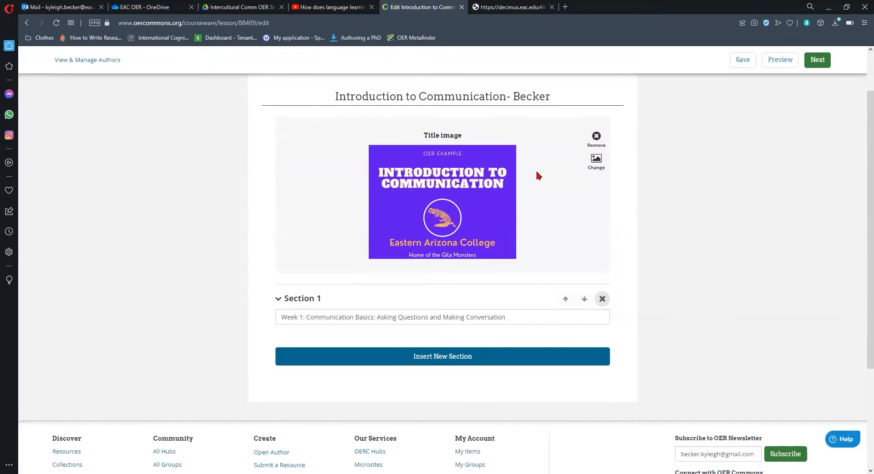
{"action": "left_click", "coordinate": [592, 168]}
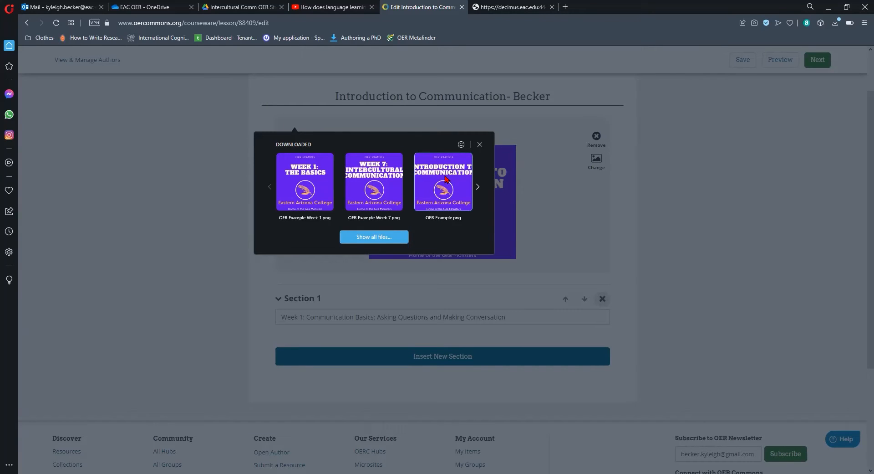
{"action": "left_click", "coordinate": [536, 211]}
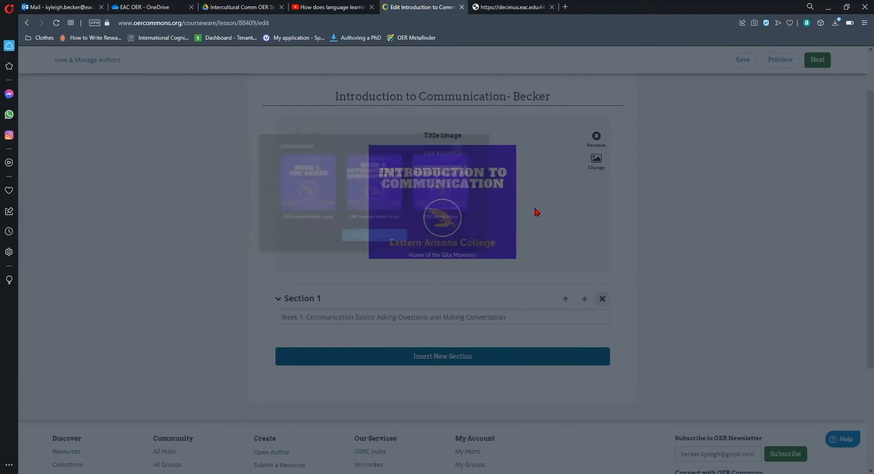
- Expand Section 1 and review its Week 1 main content down to the conversation photo after the Fourth Step
{"action": "left_click", "coordinate": [311, 300]}
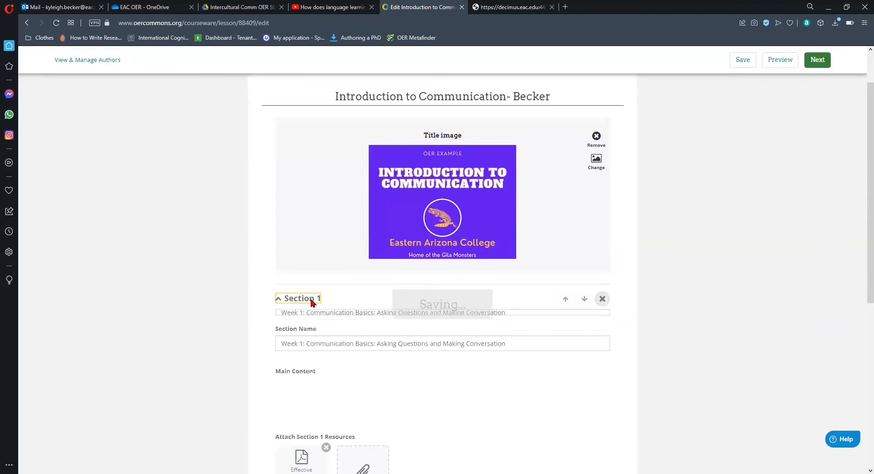
{"action": "scroll", "coordinate": [554, 270], "scroll_direction": "down", "scroll_amount": 3}
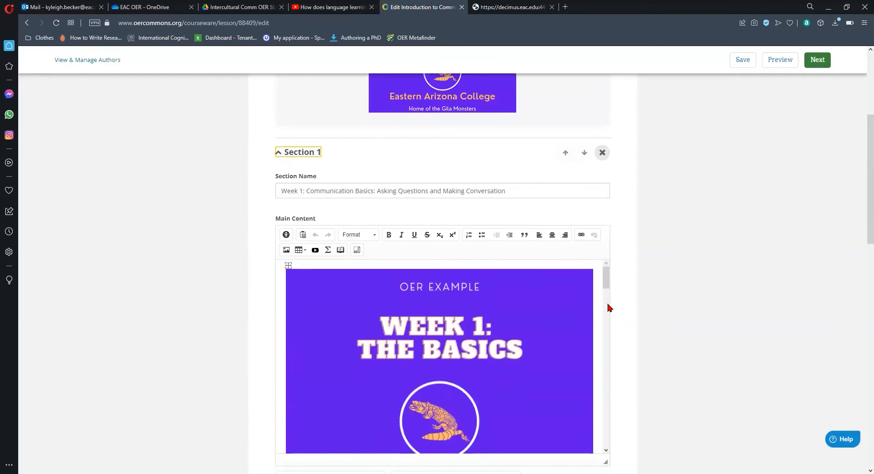
{"action": "scroll", "coordinate": [606, 300], "scroll_direction": "down", "scroll_amount": 5}
{"action": "scroll", "coordinate": [653, 311], "scroll_direction": "down", "scroll_amount": 5}
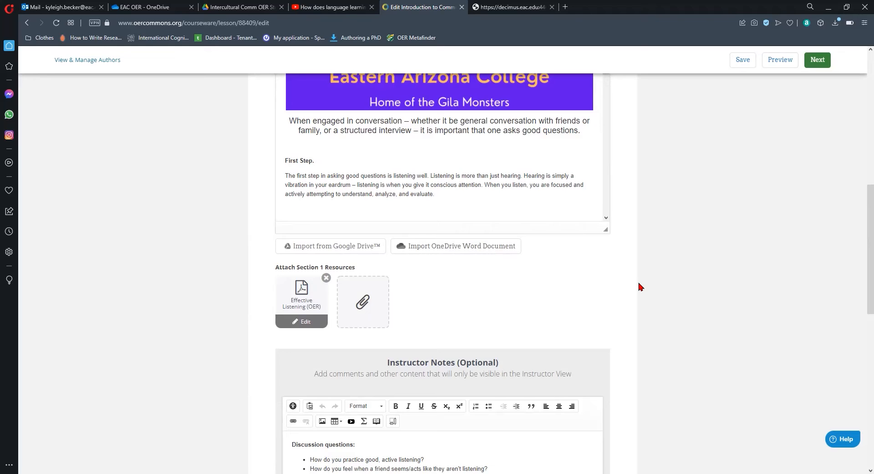
{"action": "scroll", "coordinate": [638, 279], "scroll_direction": "up", "scroll_amount": 4}
{"action": "scroll", "coordinate": [450, 375], "scroll_direction": "down", "scroll_amount": 5}
{"action": "scroll", "coordinate": [449, 374], "scroll_direction": "down", "scroll_amount": 15}
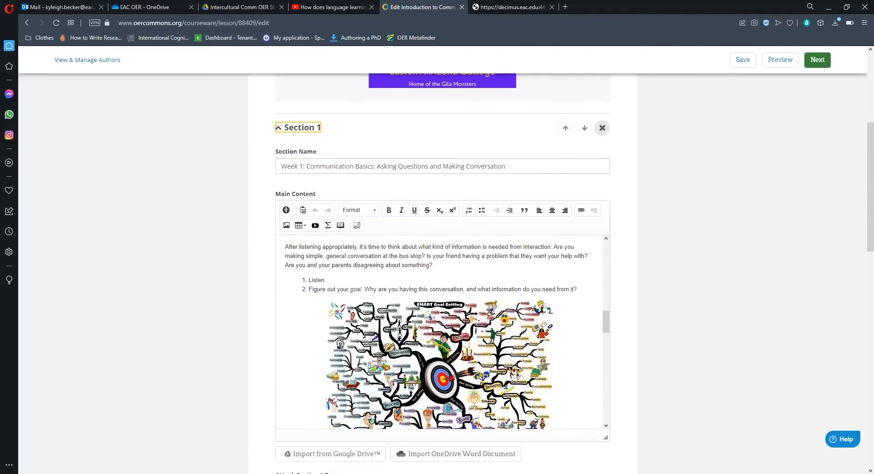
{"action": "scroll", "coordinate": [449, 374], "scroll_direction": "down", "scroll_amount": 3}
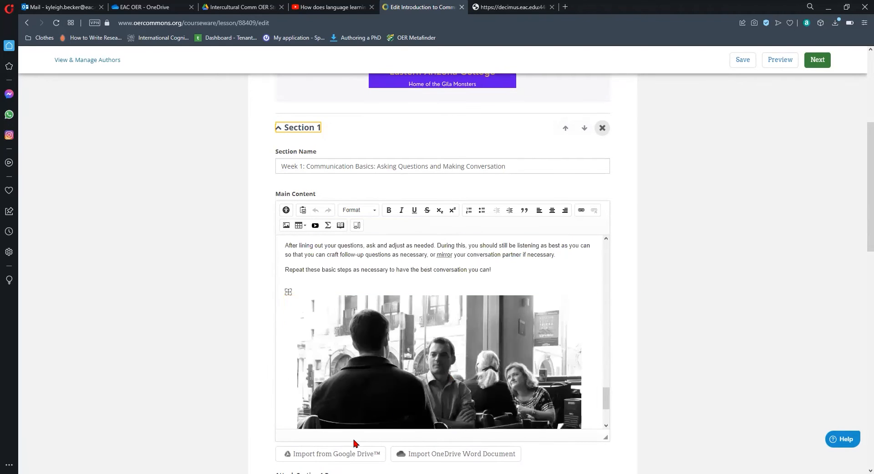
- Examine Section 1's attached resources and the discussion questions in its instructor notes, and collapse the section
{"action": "scroll", "coordinate": [640, 353], "scroll_direction": "down", "scroll_amount": 4}
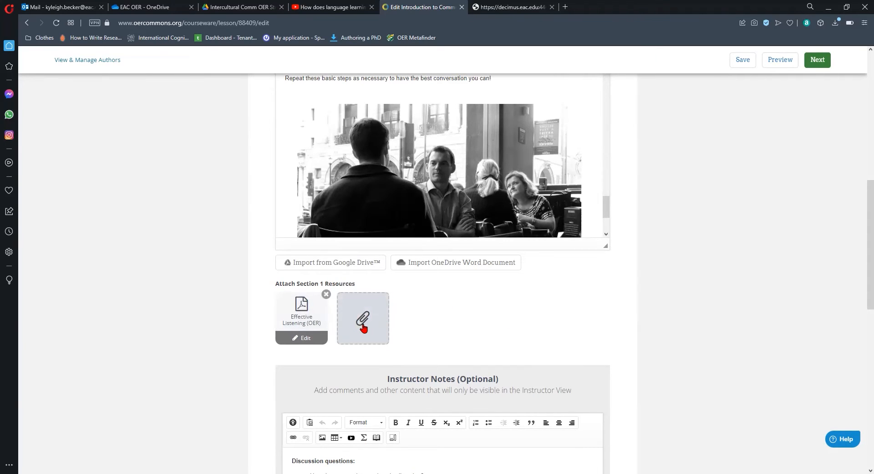
{"action": "scroll", "coordinate": [587, 270], "scroll_direction": "down", "scroll_amount": 4}
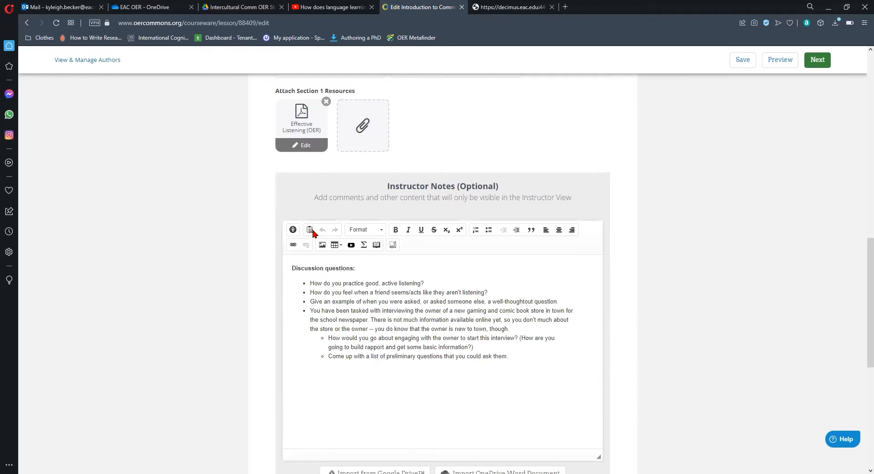
{"action": "left_click", "coordinate": [524, 371]}
{"action": "scroll", "coordinate": [486, 357], "scroll_direction": "down", "scroll_amount": 4}
{"action": "scroll", "coordinate": [486, 357], "scroll_direction": "up", "scroll_amount": 10}
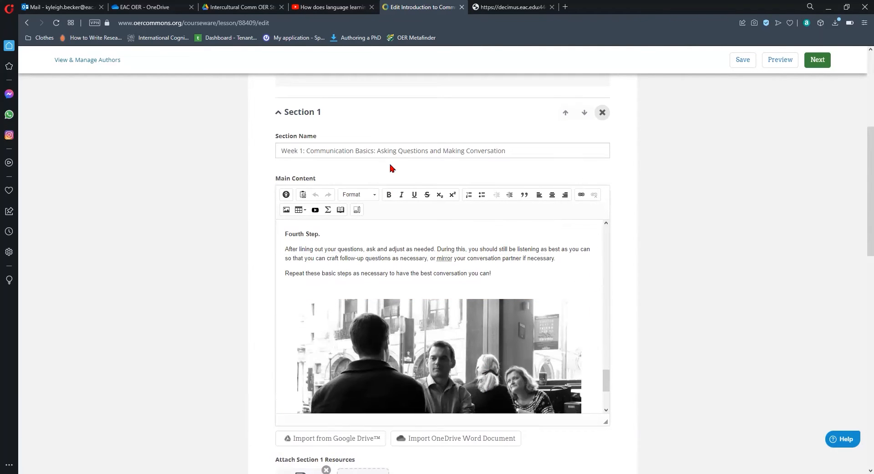
{"action": "left_click", "coordinate": [301, 116]}
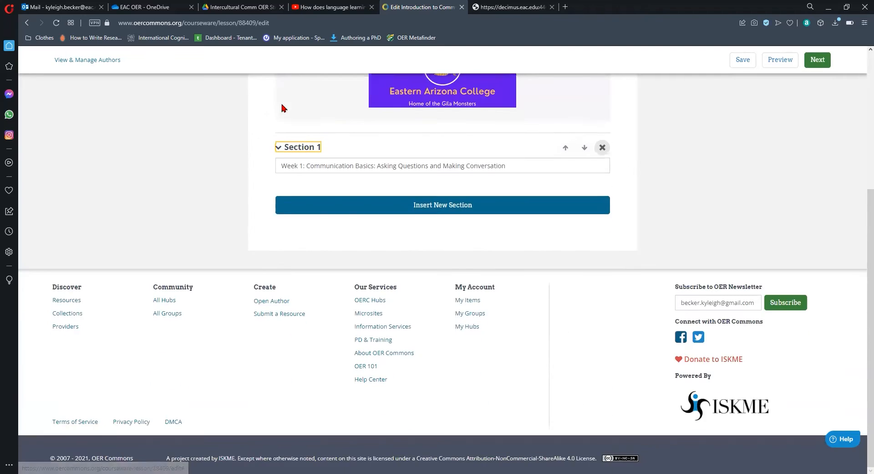
- Insert a new section in the lesson and name it "Week 7: Intercultural Communication"
{"action": "left_click", "coordinate": [424, 212]}
{"action": "left_click", "coordinate": [312, 233]}
{"action": "type", "text": "Week 7:"}
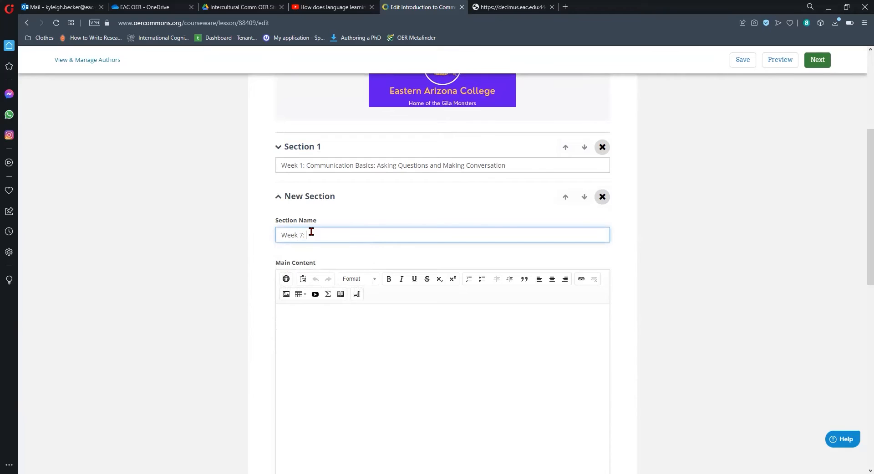
{"action": "type", "text": " Intercultural Communication"}
- Switch to Google Drive to check the files in the Intercultural Comm OER Stuff folder, and return to the lesson editor
{"action": "left_click", "coordinate": [228, 7]}
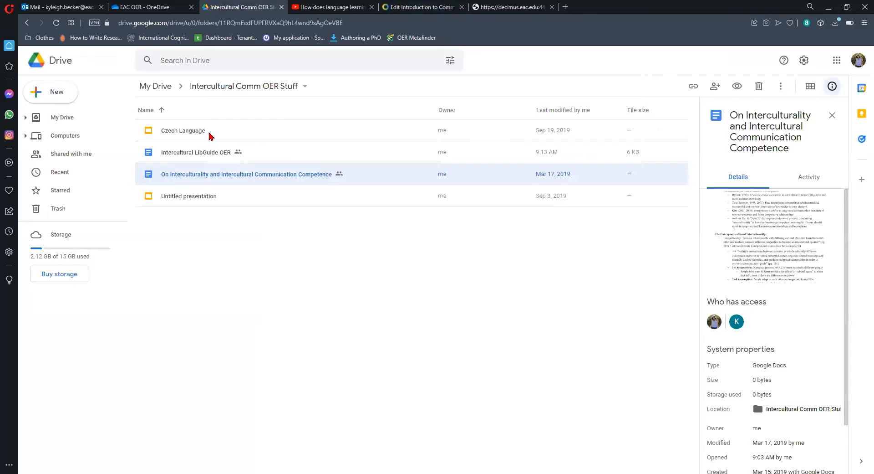
{"action": "left_click", "coordinate": [419, 7]}
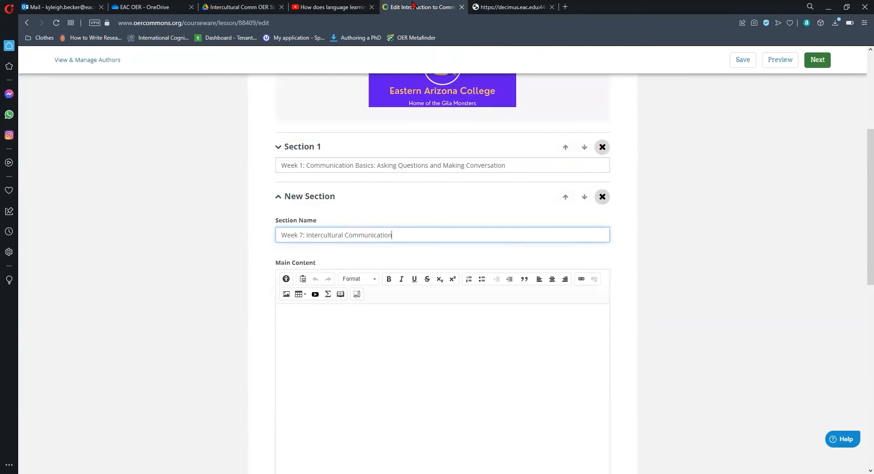
{"action": "left_click", "coordinate": [238, 265]}
- Add the Heading 1 text "Intercultural Communication" to the Week 7 section's main content
{"action": "scroll", "coordinate": [238, 265], "scroll_direction": "down", "scroll_amount": 3}
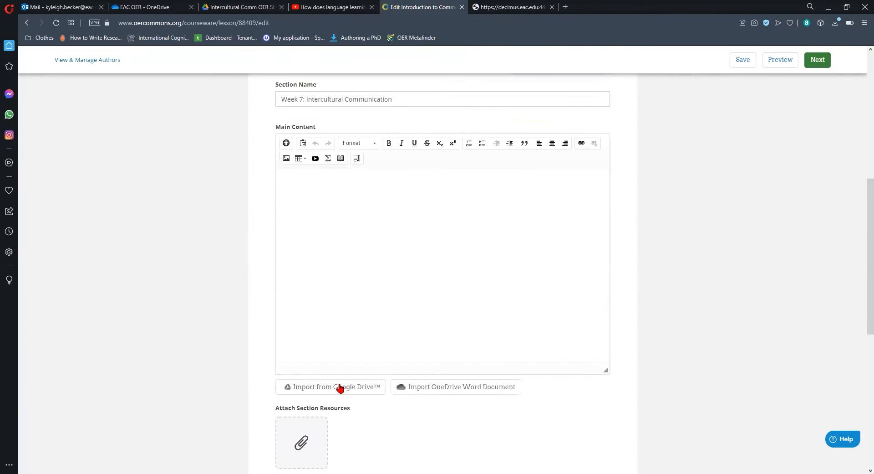
{"action": "left_click", "coordinate": [319, 216]}
{"action": "key", "text": "alt+shift+1"}
{"action": "type", "text": "Intercultural Communication"}
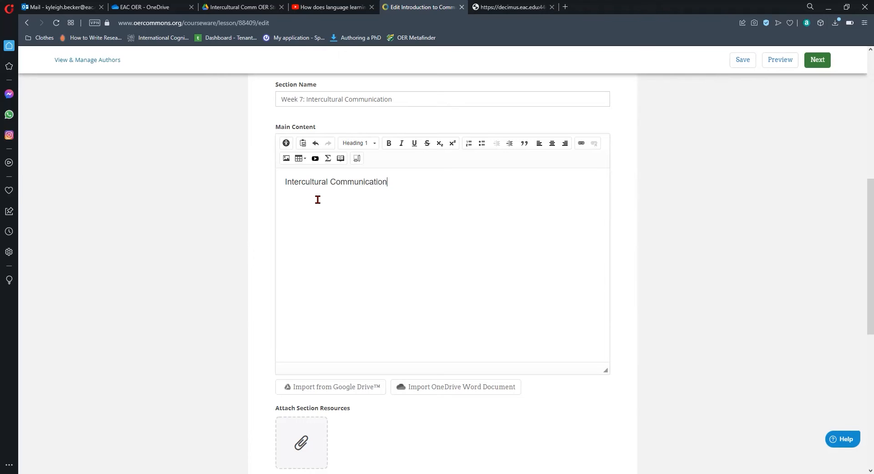
- Extend the Week 7 section's heading with filler text after a colon and add two filler paragraphs below it
{"action": "type", "text": ": slskdfjsldkf"}
{"action": "key", "text": "Return"}
{"action": "type", "text": "sdfkjsfdlsdfsfsdfljsdf"}
{"action": "key", "text": "Return"}
{"action": "type", "text": "sdfsdfkklasjf"}
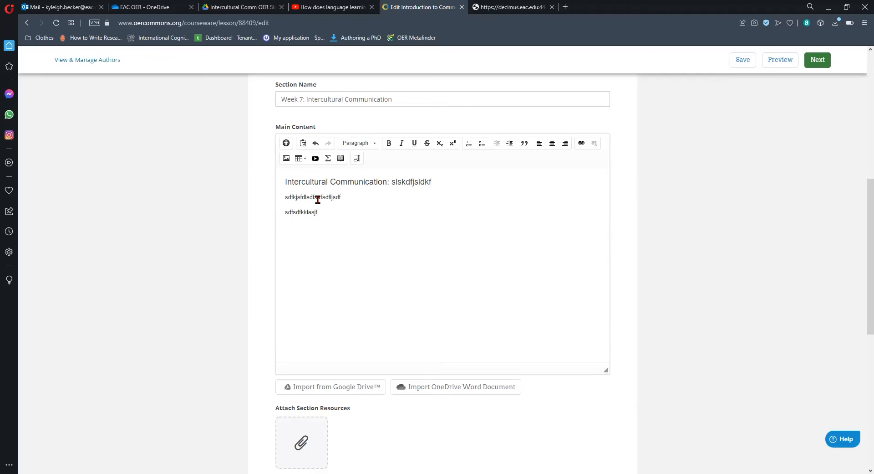
- Clear all text from the Week 7 section's main content, and open the video dialog without adding a video
{"action": "key", "text": "ctrl+a"}
{"action": "key", "text": "BackSpace"}
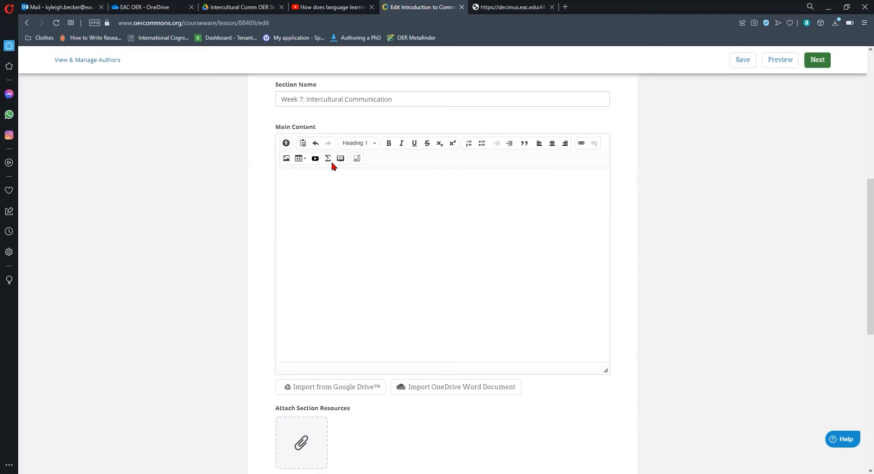
{"action": "left_click", "coordinate": [315, 158]}
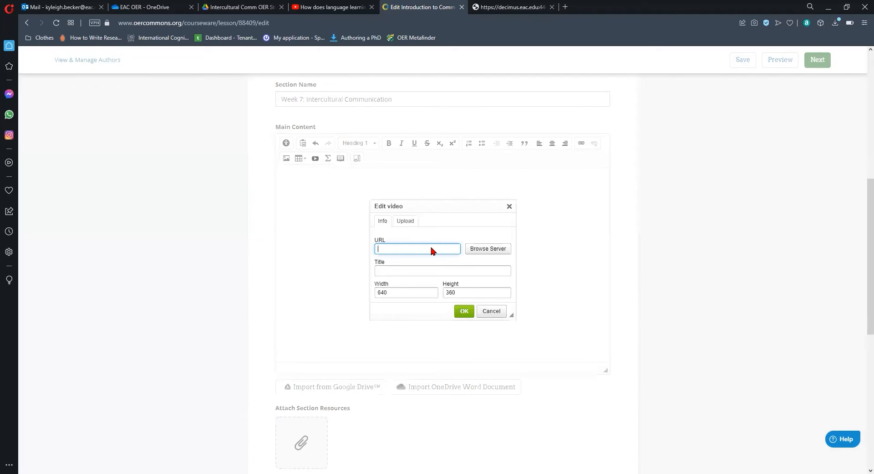
{"action": "left_click", "coordinate": [491, 311]}
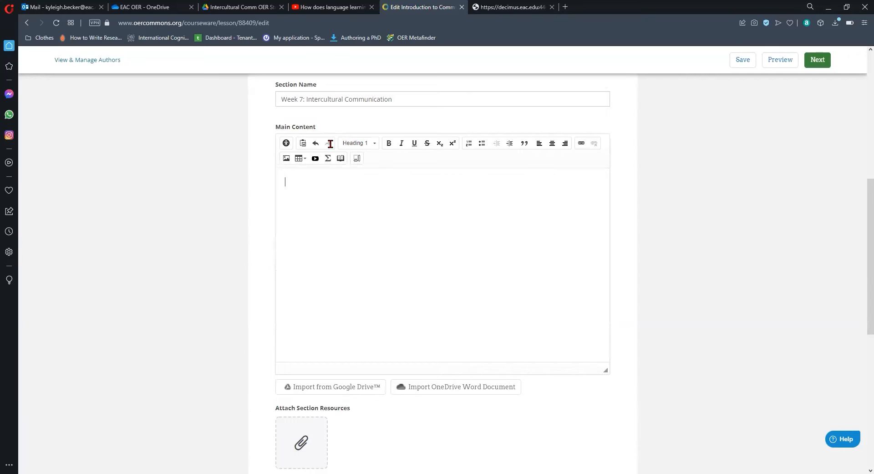
- Import the Intercultural LibGuide OER document from Google Drive into the Week 7 section's main content
{"action": "left_click", "coordinate": [303, 384]}
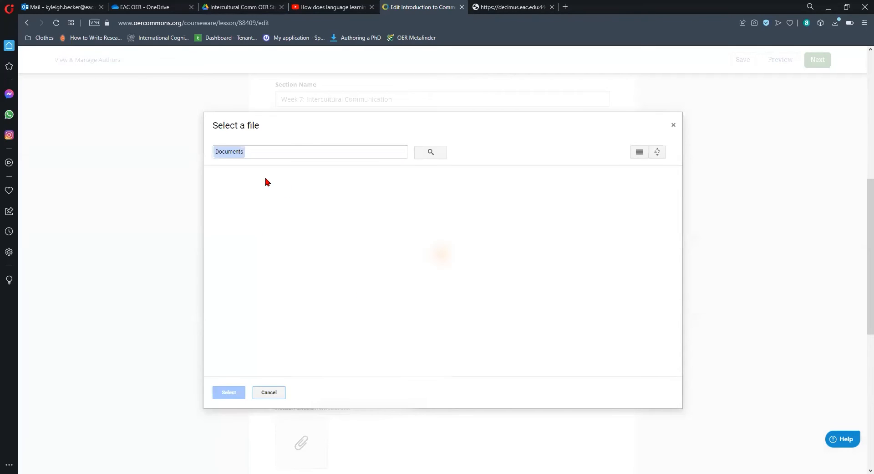
{"action": "left_click", "coordinate": [266, 232]}
{"action": "left_click", "coordinate": [234, 393]}
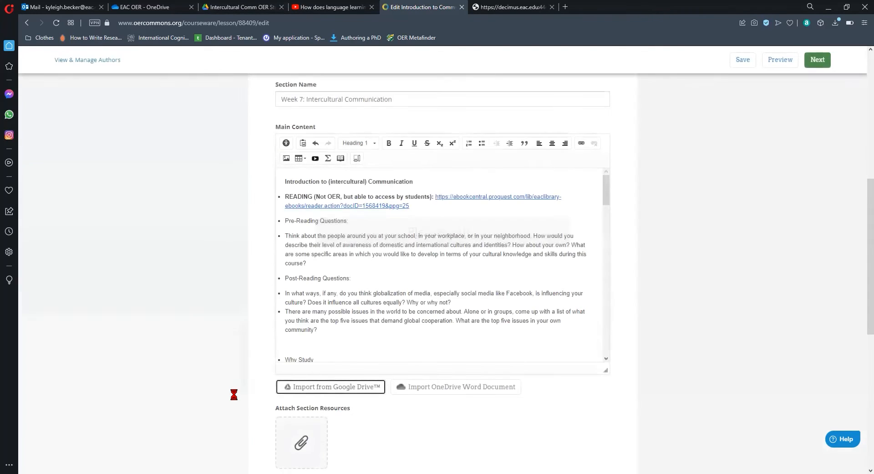
- Look through the imported main content, compare it with the original Intercultural LibGuide OER document in Google Drive, and return to the lesson editor
{"action": "scroll", "coordinate": [426, 267], "scroll_direction": "up", "scroll_amount": 8}
{"action": "scroll", "coordinate": [766, 280], "scroll_direction": "down", "scroll_amount": 6}
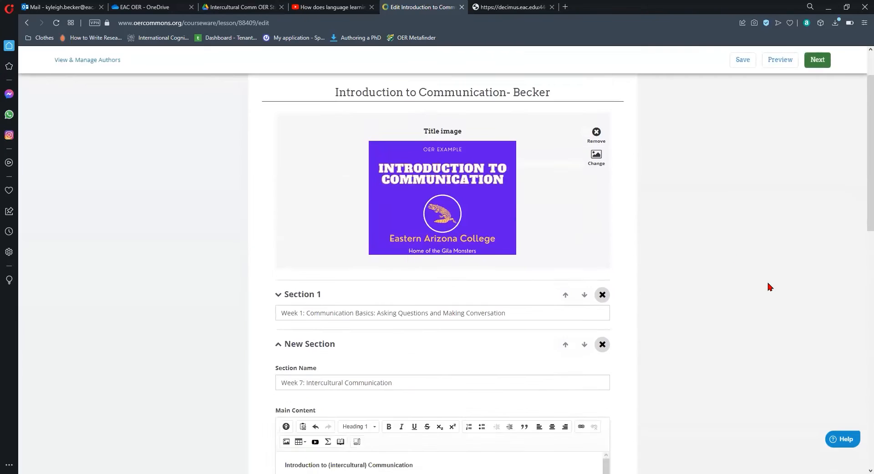
{"action": "scroll", "coordinate": [524, 294], "scroll_direction": "down", "scroll_amount": 8}
{"action": "scroll", "coordinate": [523, 298], "scroll_direction": "down", "scroll_amount": 15}
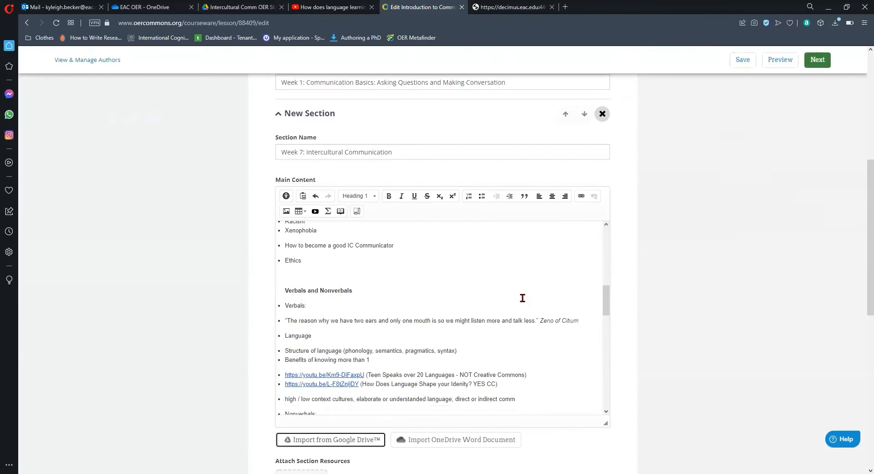
{"action": "scroll", "coordinate": [522, 298], "scroll_direction": "down", "scroll_amount": 5}
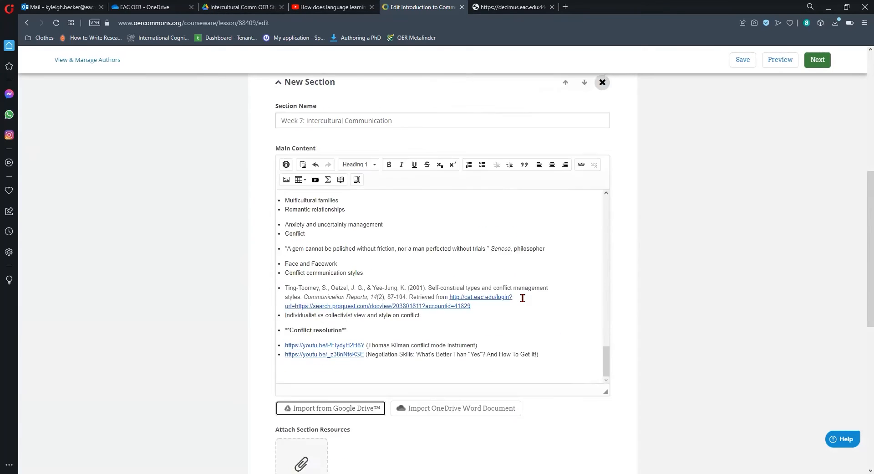
{"action": "scroll", "coordinate": [722, 209], "scroll_direction": "up", "scroll_amount": 5}
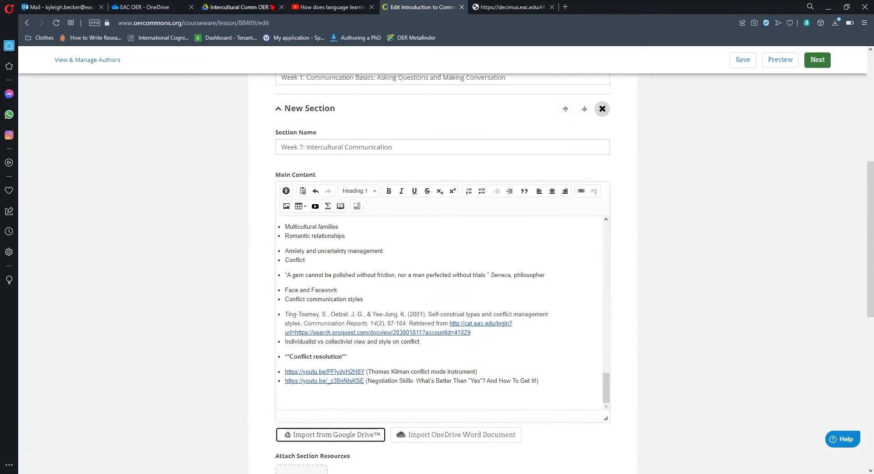
{"action": "left_click", "coordinate": [239, 7]}
{"action": "left_click", "coordinate": [199, 156]}
{"action": "double_click", "coordinate": [199, 156]}
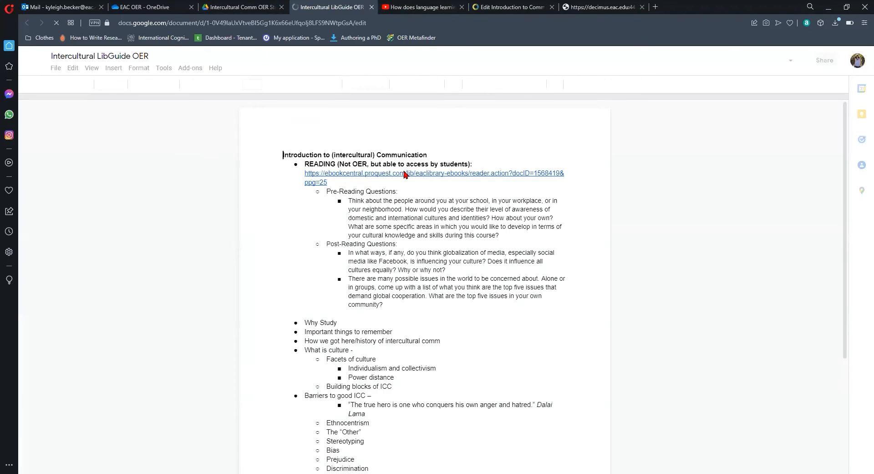
{"action": "left_click", "coordinate": [510, 7]}
{"action": "scroll", "coordinate": [461, 260], "scroll_direction": "up", "scroll_amount": 20}
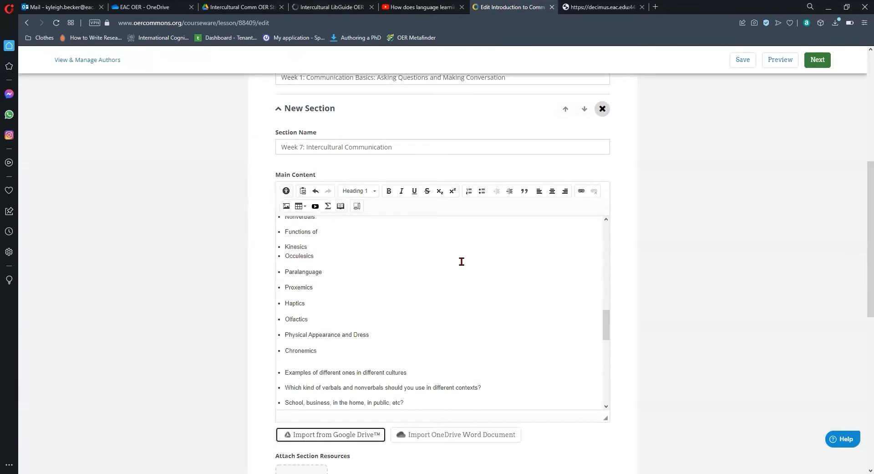
{"action": "scroll", "coordinate": [463, 261], "scroll_direction": "down", "scroll_amount": 5}
{"action": "scroll", "coordinate": [641, 325], "scroll_direction": "down", "scroll_amount": 2}
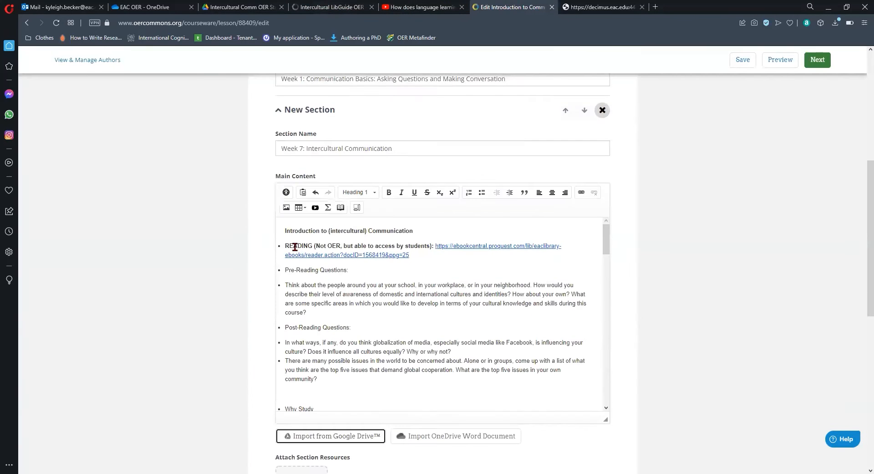
- Format the imported title line "Introduction to (intercultural) Communication" as Heading 1 and center it
{"action": "left_click_drag", "start_coordinate": [418, 231], "coordinate": [273, 226]}
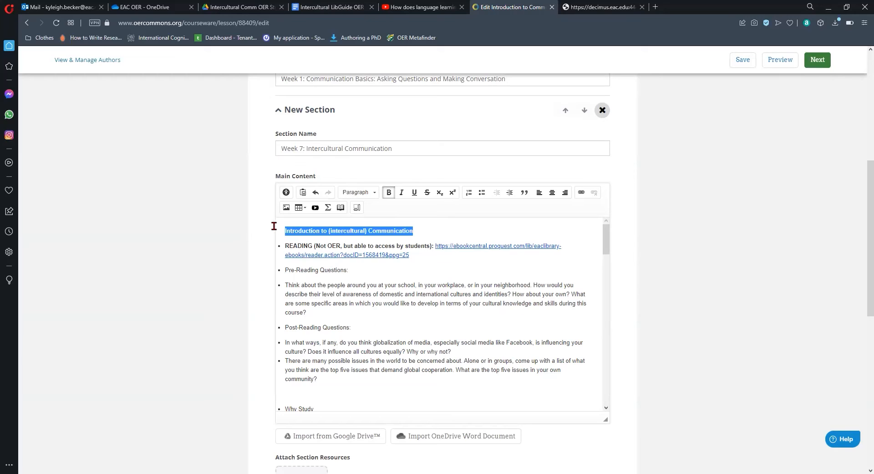
{"action": "left_click", "coordinate": [360, 225]}
{"action": "left_click", "coordinate": [552, 193]}
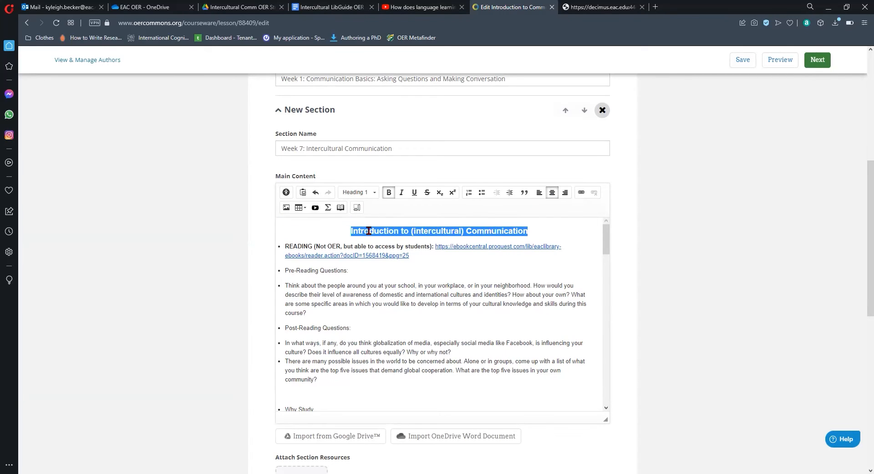
- Capitalize "Intercultural" in the title and remove its parentheses so it reads "Introduction to Intercultural Communication"
{"action": "left_click", "coordinate": [419, 232]}
{"action": "key", "text": "BackSpace"}
{"action": "type", "text": "I"}
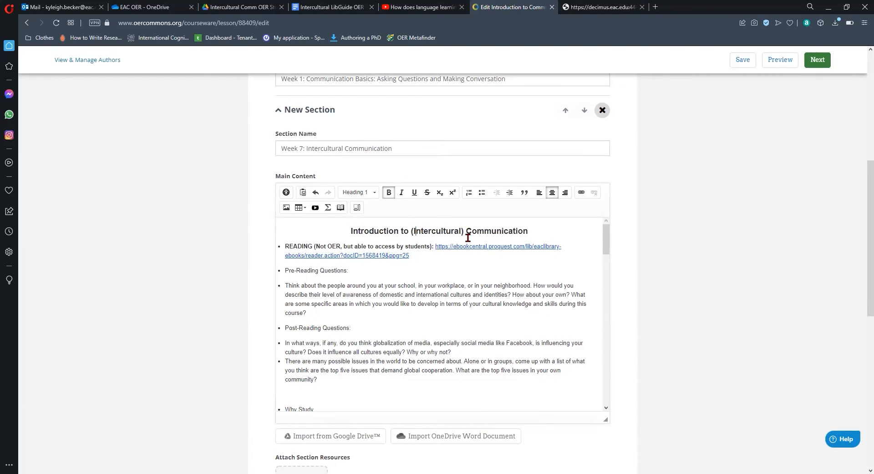
{"action": "key", "text": "BackSpace"}
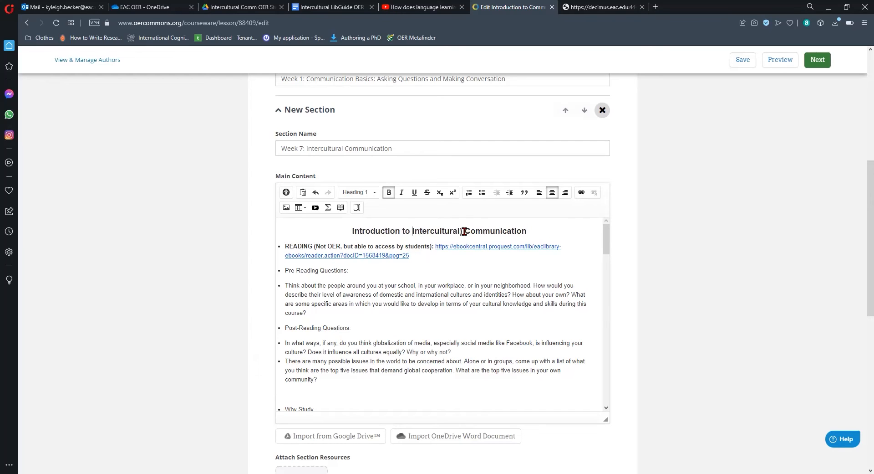
{"action": "left_click", "coordinate": [465, 232]}
{"action": "key", "text": "BackSpace"}
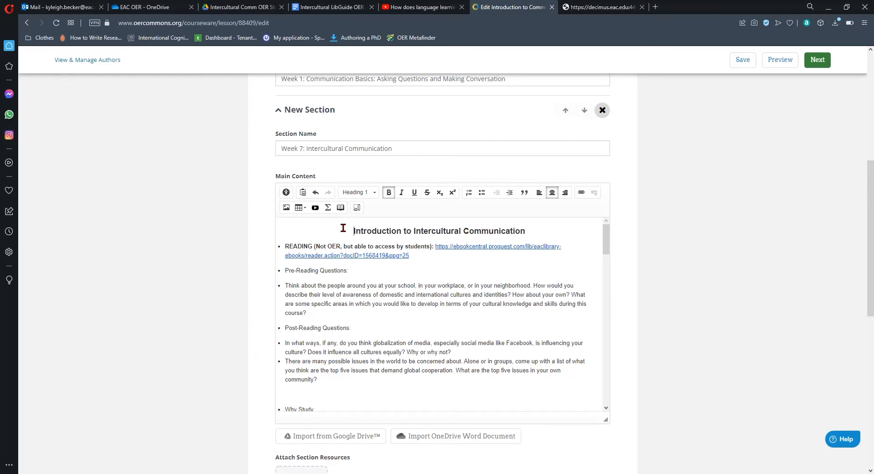
- Add a blank line above the title and upload OER Example Week 7.png as an image for it
{"action": "left_click", "coordinate": [343, 227]}
{"action": "key", "text": "Return"}
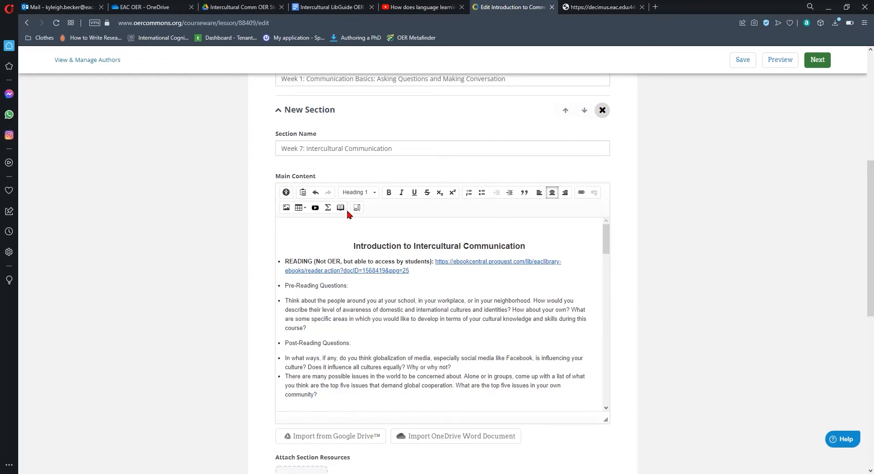
{"action": "left_click", "coordinate": [286, 207]}
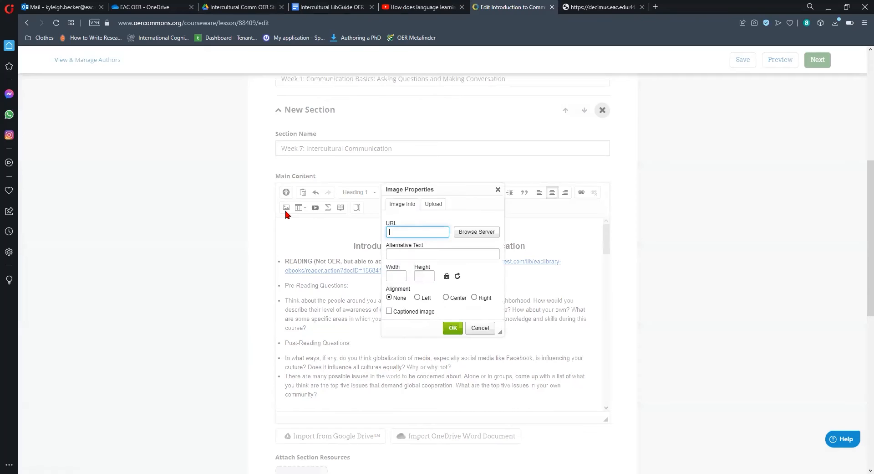
{"action": "left_click", "coordinate": [432, 204]}
{"action": "left_click", "coordinate": [405, 231]}
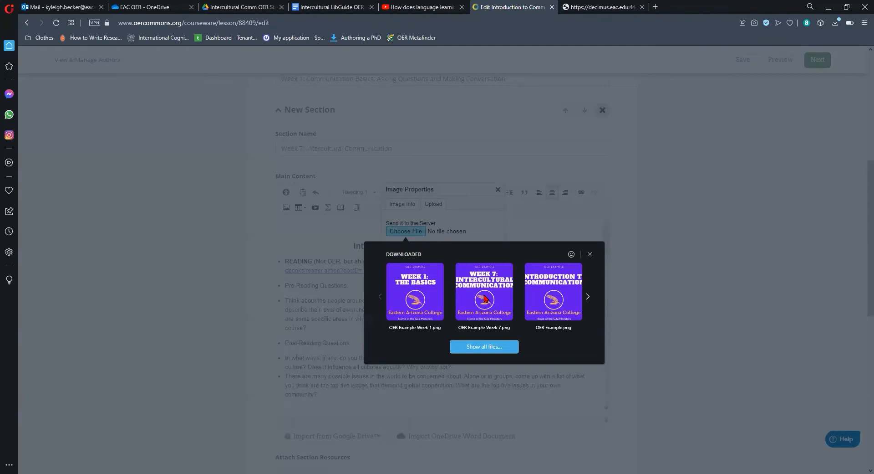
{"action": "left_click", "coordinate": [485, 294]}
{"action": "left_click", "coordinate": [415, 248]}
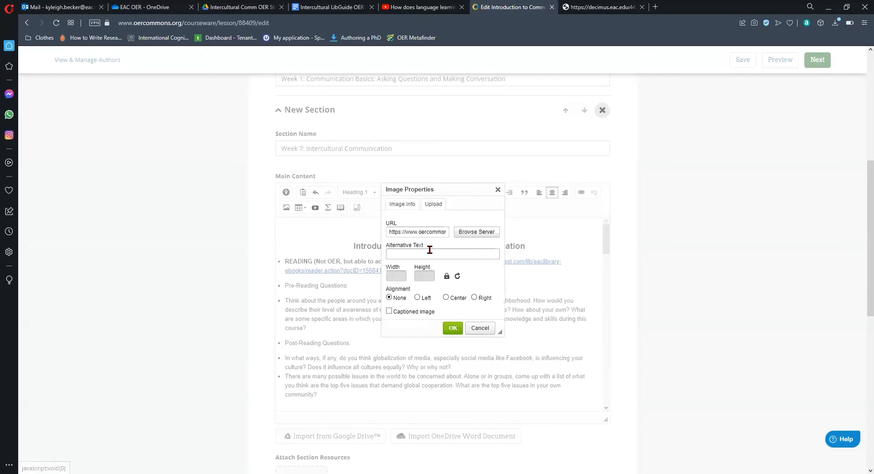
- Give the uploaded image alternative text naming Week 7 and its intercultural communication topic, center-align it, and insert it
{"action": "left_click", "coordinate": [412, 251]}
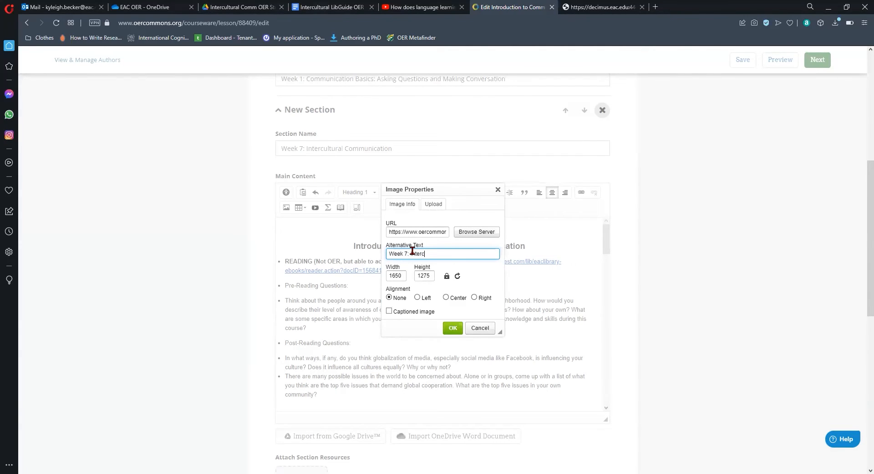
{"action": "type", "text": "Week 7: Intercultural Com"}
{"action": "left_click", "coordinate": [457, 298]}
{"action": "left_click", "coordinate": [453, 327]}
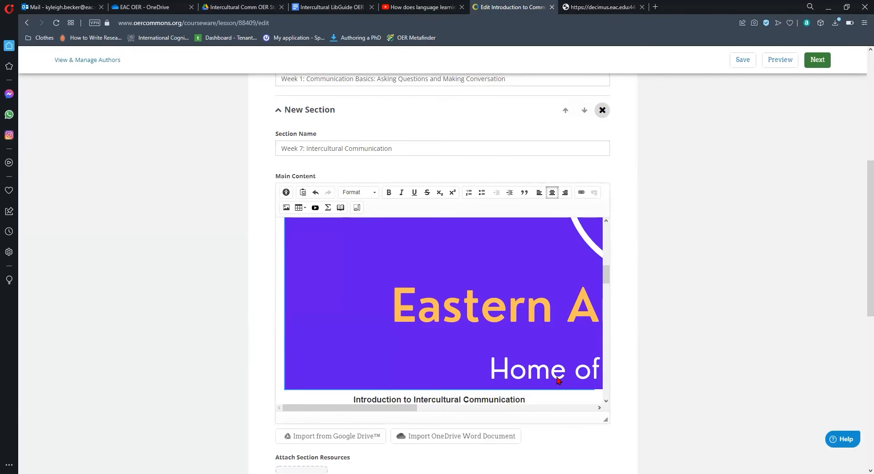
- Shrink the oversized Week 7 image to roughly the width of the main content area
{"action": "scroll", "coordinate": [560, 380], "scroll_direction": "right", "scroll_amount": 5}
{"action": "scroll", "coordinate": [576, 389], "scroll_direction": "right", "scroll_amount": 1}
{"action": "left_click_drag", "start_coordinate": [601, 389], "coordinate": [307, 236]}
{"action": "scroll", "coordinate": [545, 302], "scroll_direction": "up", "scroll_amount": 9}
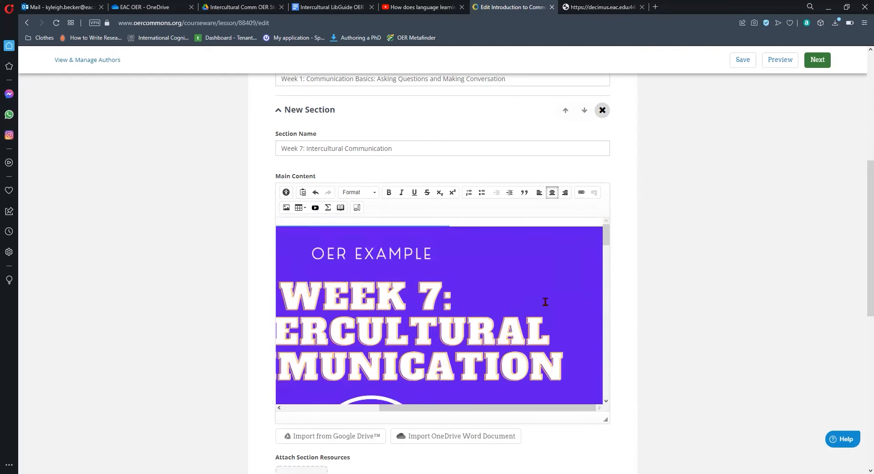
{"action": "scroll", "coordinate": [591, 353], "scroll_direction": "down", "scroll_amount": 5}
{"action": "left_click_drag", "start_coordinate": [601, 393], "coordinate": [476, 292]}
{"action": "left_click", "coordinate": [467, 328]}
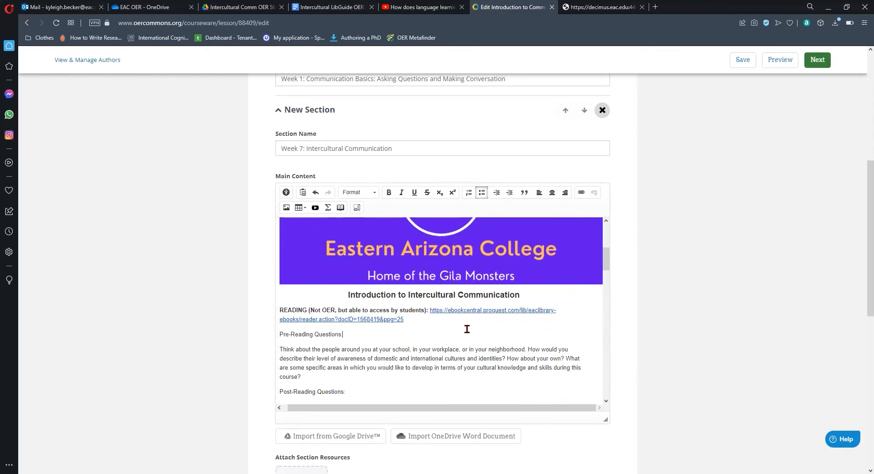
- Add the note "(takes to external site; must log in to your library account to access)" after the reading link
{"action": "left_click", "coordinate": [281, 309]}
{"action": "scroll", "coordinate": [380, 343], "scroll_direction": "down", "scroll_amount": 10}
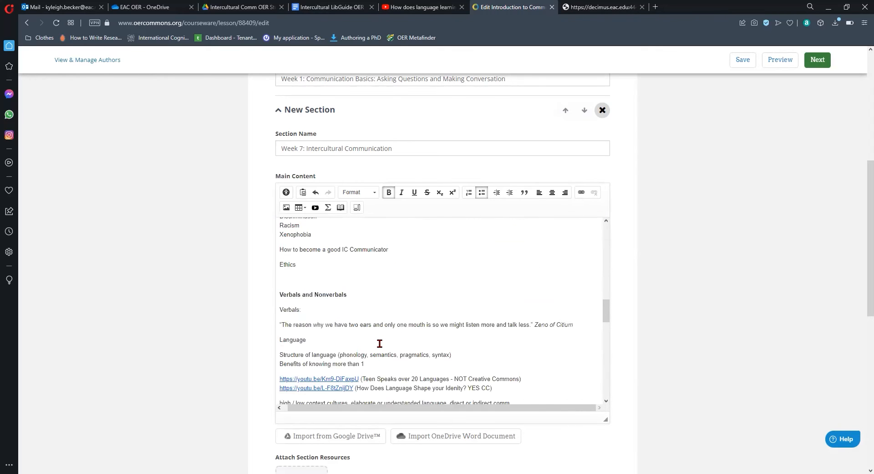
{"action": "scroll", "coordinate": [380, 343], "scroll_direction": "up", "scroll_amount": 12}
{"action": "scroll", "coordinate": [381, 343], "scroll_direction": "down", "scroll_amount": 3}
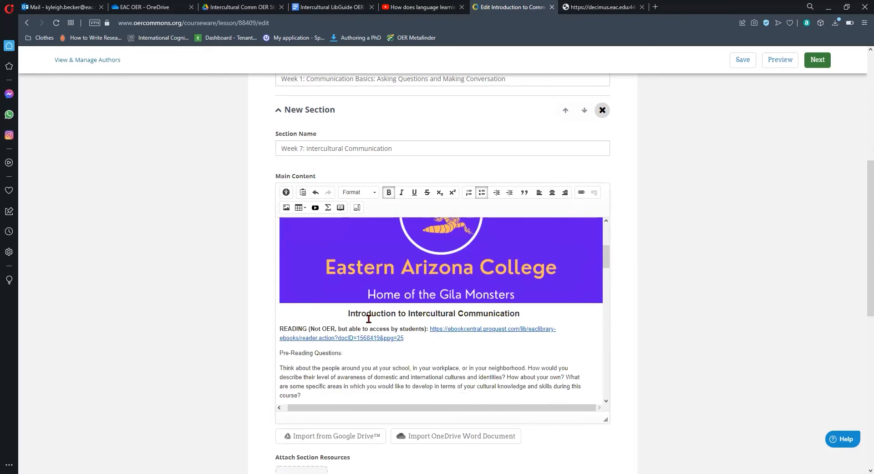
{"action": "left_click", "coordinate": [408, 338]}
{"action": "type", "text": "(takes to external site; must log in to your library account to access"}
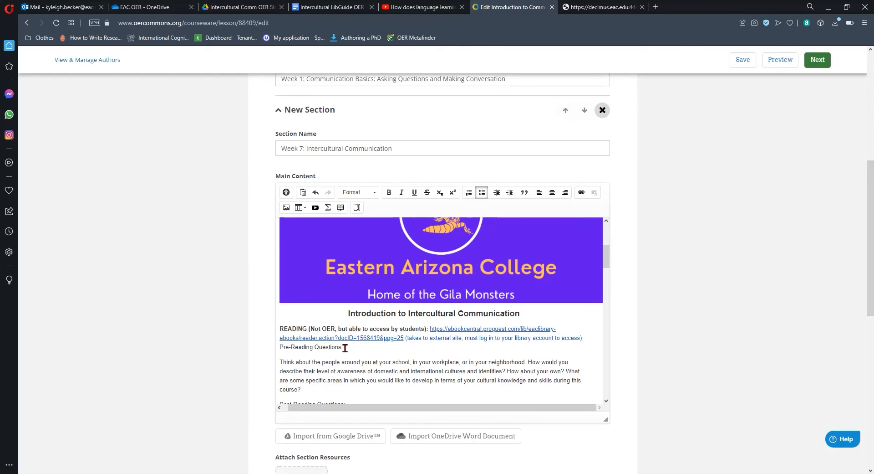
- Remove the extra spacing between "Pre-Reading Questions:" and its question, keeping the question on its own line
{"action": "scroll", "coordinate": [364, 347], "scroll_direction": "down", "scroll_amount": 2}
{"action": "scroll", "coordinate": [364, 348], "scroll_direction": "up", "scroll_amount": 1}
{"action": "left_click", "coordinate": [282, 309]}
{"action": "key", "text": "BackSpace"}
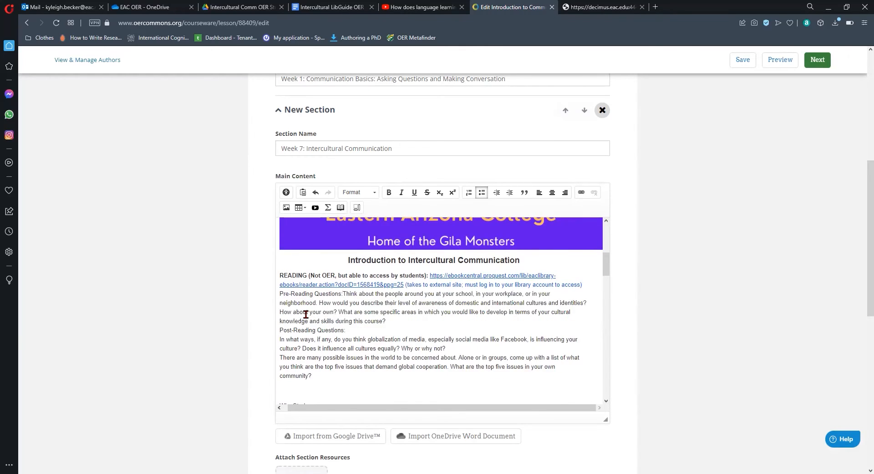
{"action": "key", "text": "Return"}
- Bold the "Pre-Reading Questions:" and "Post-Reading Questions:" labels, and keep the post-reading label on its own line
{"action": "left_click_drag", "start_coordinate": [347, 294], "coordinate": [273, 295]}
{"action": "key", "text": "ctrl+b"}
{"action": "left_click_drag", "start_coordinate": [351, 339], "coordinate": [279, 340]}
{"action": "key", "text": "ctrl+b"}
{"action": "left_click", "coordinate": [279, 340]}
{"action": "key", "text": "BackSpace"}
{"action": "key", "text": "Return"}
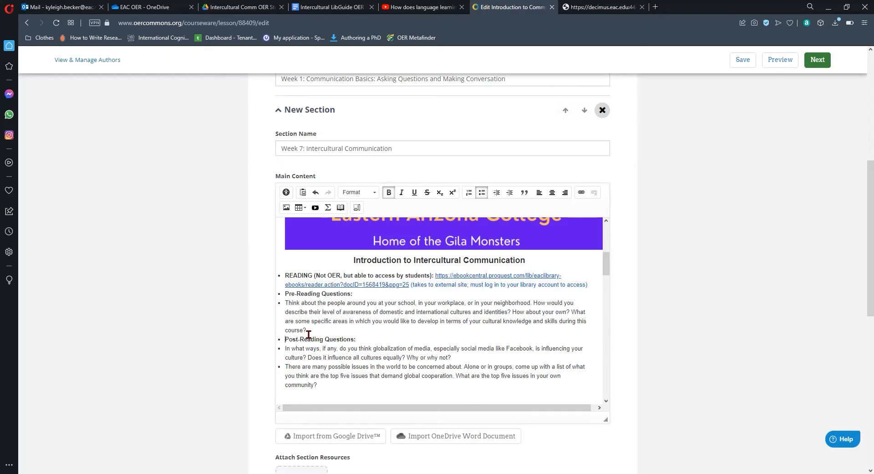
- Remove the bullets from the "Post-Reading Questions:" and "Pre-Reading Questions:" labels, and check the formatting of the reading material
{"action": "left_click", "coordinate": [482, 193]}
{"action": "left_click", "coordinate": [285, 293]}
{"action": "left_click", "coordinate": [482, 192]}
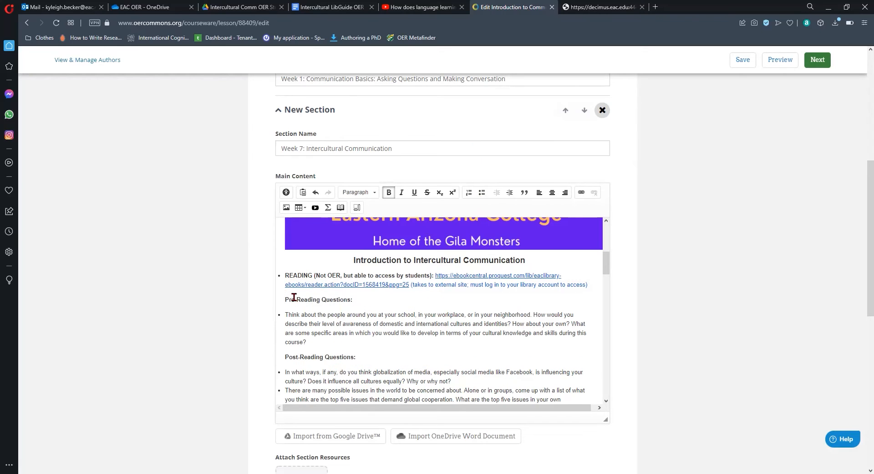
{"action": "scroll", "coordinate": [407, 352], "scroll_direction": "down", "scroll_amount": 1}
{"action": "scroll", "coordinate": [437, 351], "scroll_direction": "up", "scroll_amount": 1}
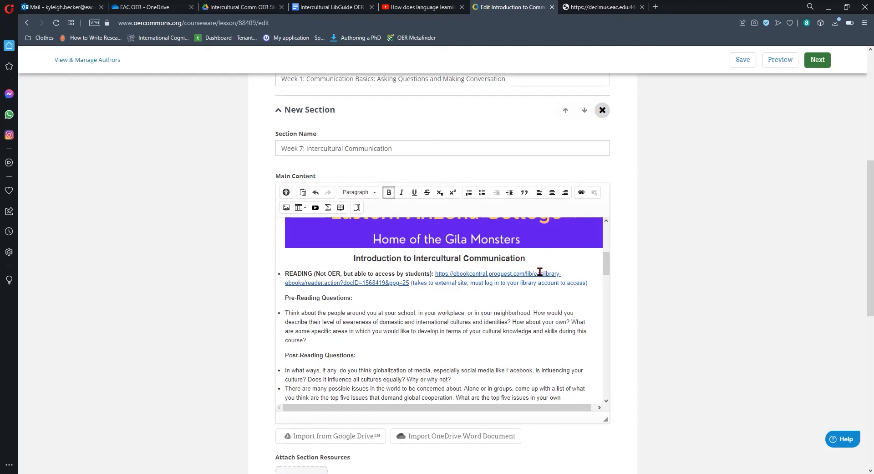
{"action": "scroll", "coordinate": [540, 271], "scroll_direction": "up", "scroll_amount": 1}
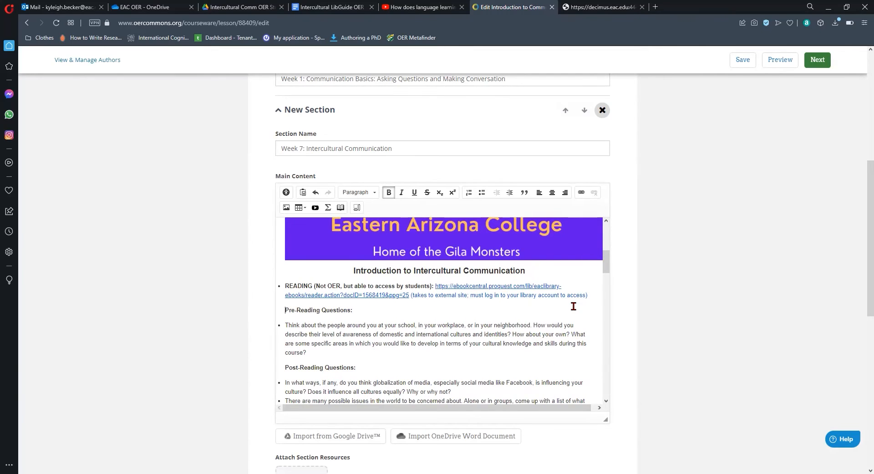
{"action": "scroll", "coordinate": [573, 306], "scroll_direction": "down", "scroll_amount": 3}
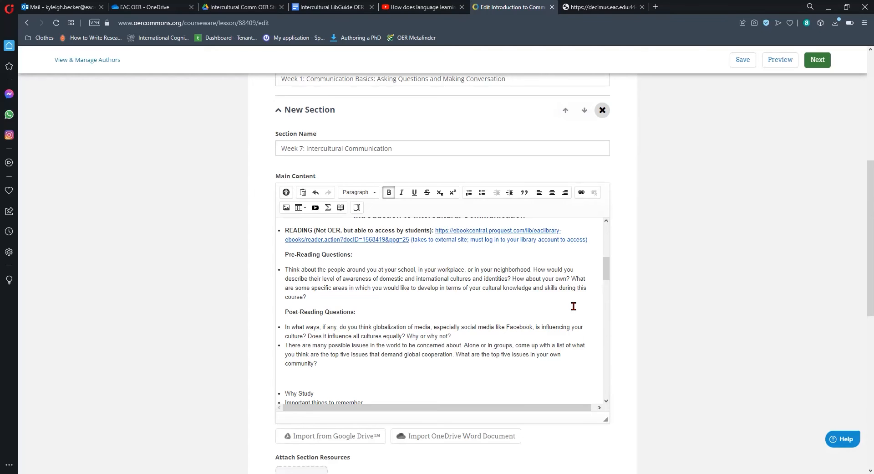
- Turn the "Why Study" bullet into an unbulleted bold heading reading "Why Study ICC?"
{"action": "scroll", "coordinate": [574, 304], "scroll_direction": "up", "scroll_amount": 1}
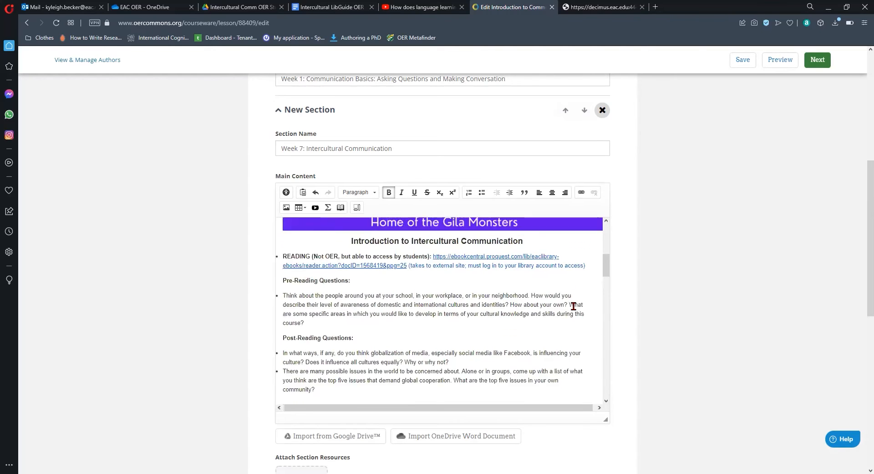
{"action": "scroll", "coordinate": [528, 264], "scroll_direction": "down", "scroll_amount": 1}
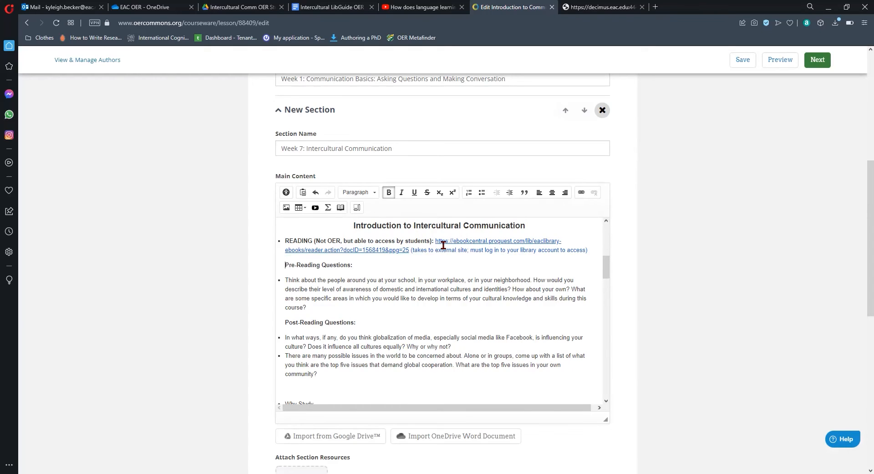
{"action": "scroll", "coordinate": [443, 245], "scroll_direction": "down", "scroll_amount": 3}
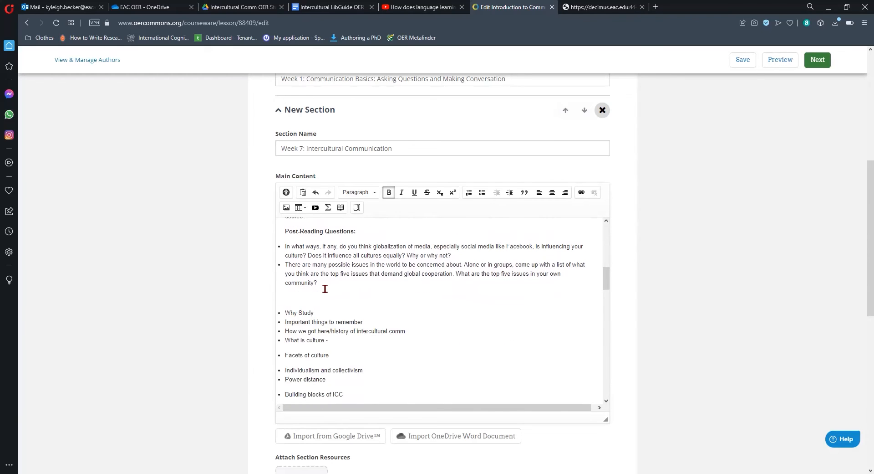
{"action": "left_click", "coordinate": [286, 311]}
{"action": "key", "text": "BackSpace"}
{"action": "left_click_drag", "start_coordinate": [314, 312], "coordinate": [281, 309]}
{"action": "key", "text": "ctrl+b"}
{"action": "left_click", "coordinate": [282, 326]}
{"action": "left_click", "coordinate": [321, 310]}
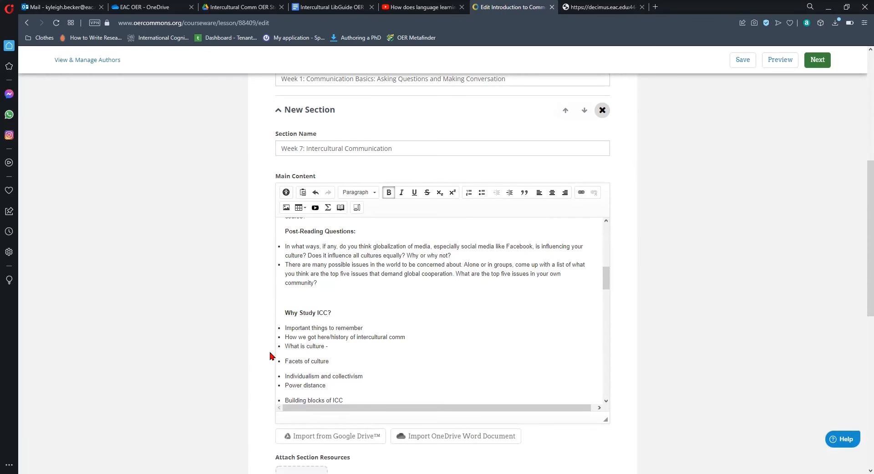
- Indent the intercultural comm history bullet under "Important things to remember", and the facets, individualism and power distance bullets under "What is culture"
{"action": "left_click", "coordinate": [285, 337]}
{"action": "key", "text": "Tab"}
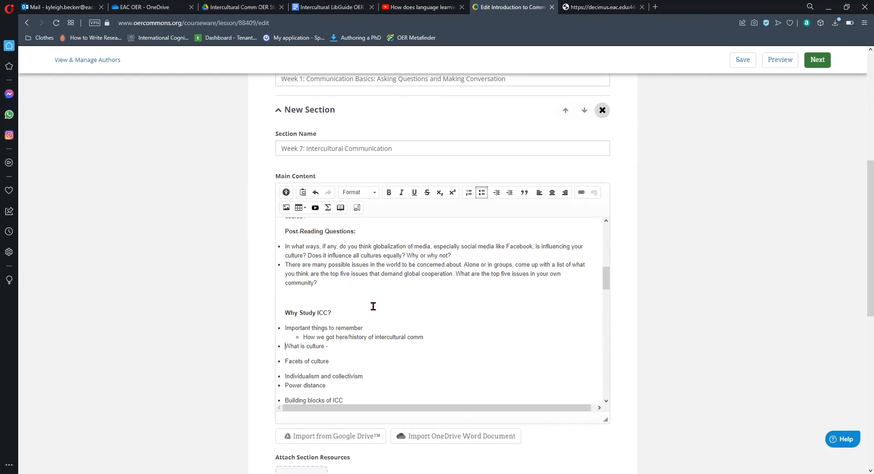
{"action": "left_click", "coordinate": [285, 362]}
{"action": "left_click", "coordinate": [509, 192]}
{"action": "left_click", "coordinate": [283, 377]}
{"action": "left_click", "coordinate": [510, 193]}
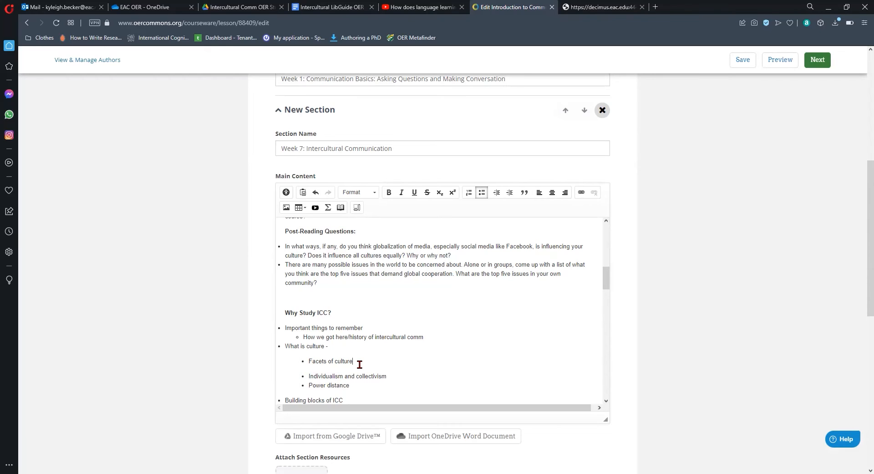
- Close the gaps between the "Facets of culture", "Individualism and collectivism" and "Power distance" bullets
{"action": "key", "text": "BackSpace"}
{"action": "key", "text": "Return"}
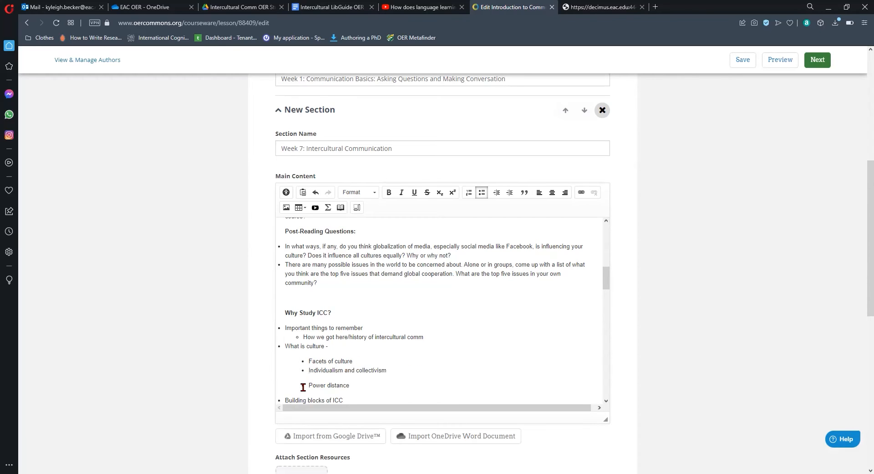
{"action": "key", "text": "BackSpace"}
{"action": "key", "text": "BackSpace"}
{"action": "key", "text": "Return"}
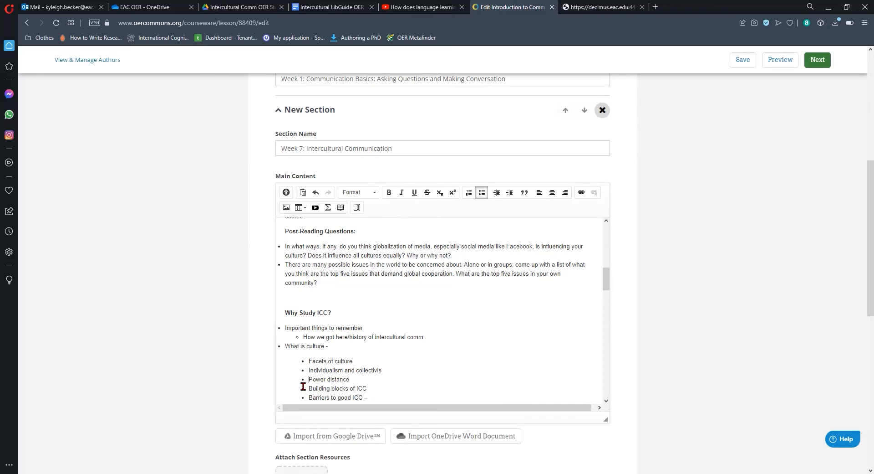
- Separate "Building blocks of ICC" and "Barriers to good ICC" from the "What is culture" sub-bullets and outdent them to main-level bullets
{"action": "scroll", "coordinate": [403, 349], "scroll_direction": "down", "scroll_amount": 1}
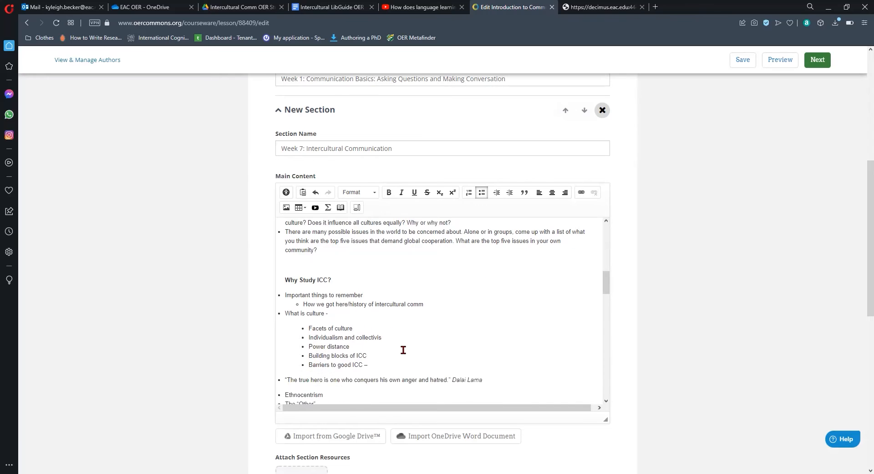
{"action": "left_click", "coordinate": [310, 351]}
{"action": "key", "text": "Return"}
{"action": "left_click", "coordinate": [481, 193]}
{"action": "left_click", "coordinate": [312, 349]}
{"action": "left_click", "coordinate": [482, 193]}
{"action": "left_click", "coordinate": [283, 370]}
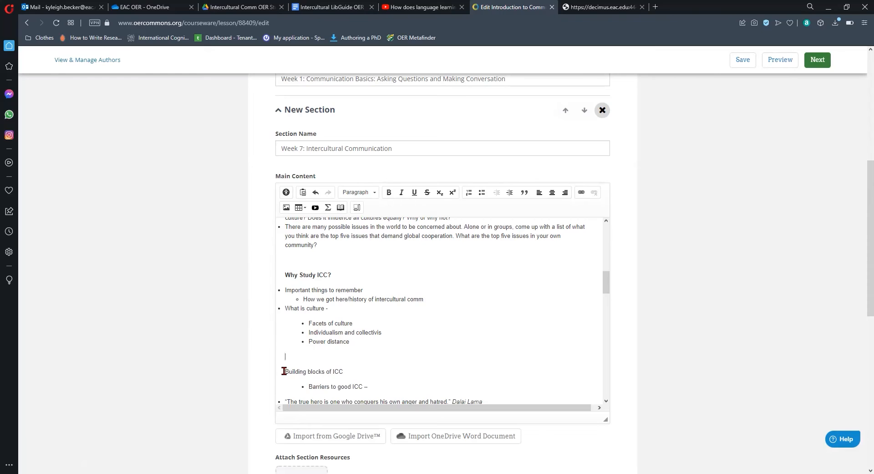
{"action": "left_click", "coordinate": [482, 193]}
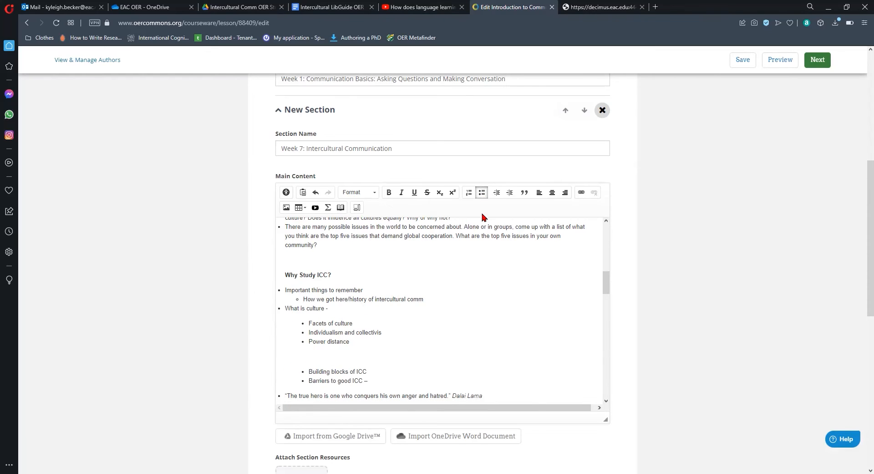
{"action": "left_click", "coordinate": [497, 192]}
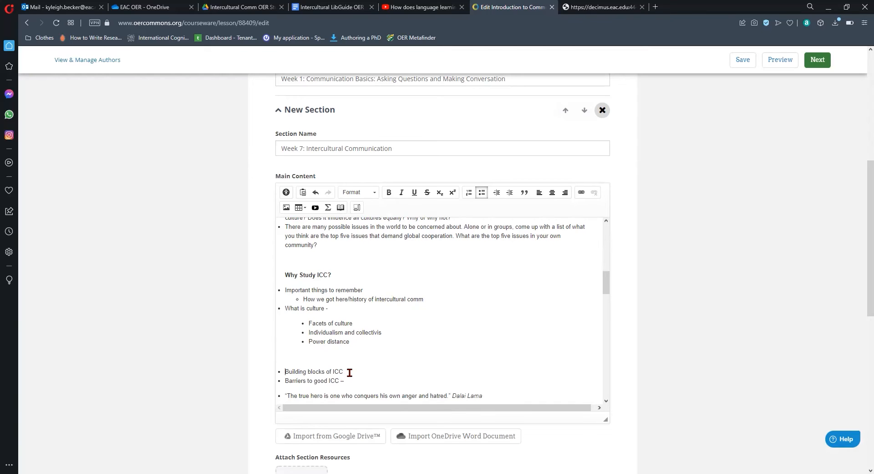
- Compare the section's remaining outline with the Intercultural LibGuide OER document, and review its headings, bullets and video links
{"action": "scroll", "coordinate": [349, 373], "scroll_direction": "down", "scroll_amount": 10}
{"action": "scroll", "coordinate": [349, 372], "scroll_direction": "down", "scroll_amount": 5}
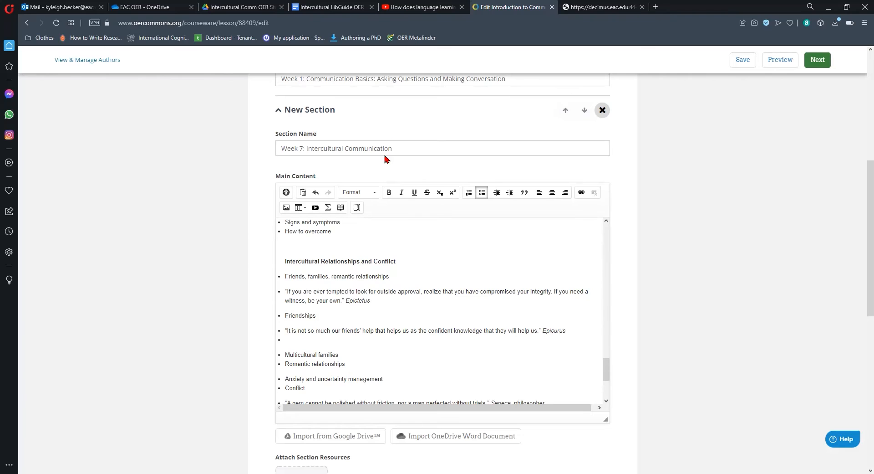
{"action": "left_click", "coordinate": [339, 3]}
{"action": "left_click", "coordinate": [342, 296]}
{"action": "scroll", "coordinate": [414, 350], "scroll_direction": "down", "scroll_amount": 3}
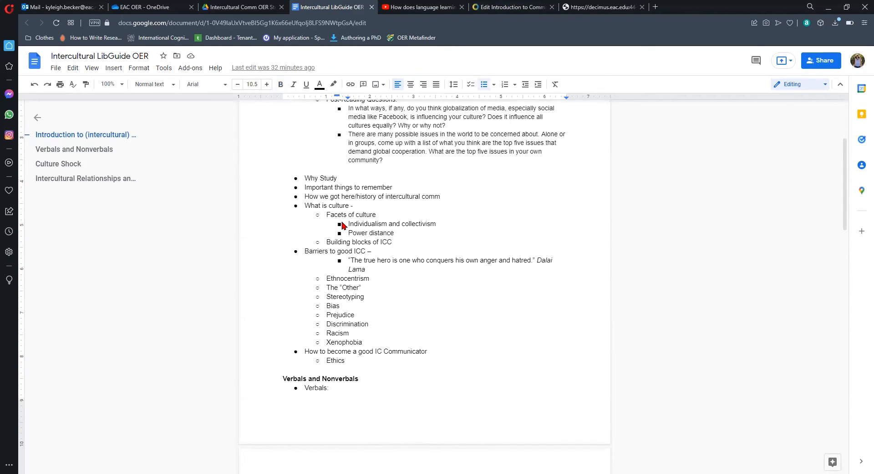
{"action": "left_click", "coordinate": [510, 7]}
{"action": "scroll", "coordinate": [428, 302], "scroll_direction": "down", "scroll_amount": 3}
{"action": "scroll", "coordinate": [428, 303], "scroll_direction": "up", "scroll_amount": 2}
{"action": "scroll", "coordinate": [428, 303], "scroll_direction": "down", "scroll_amount": 2}
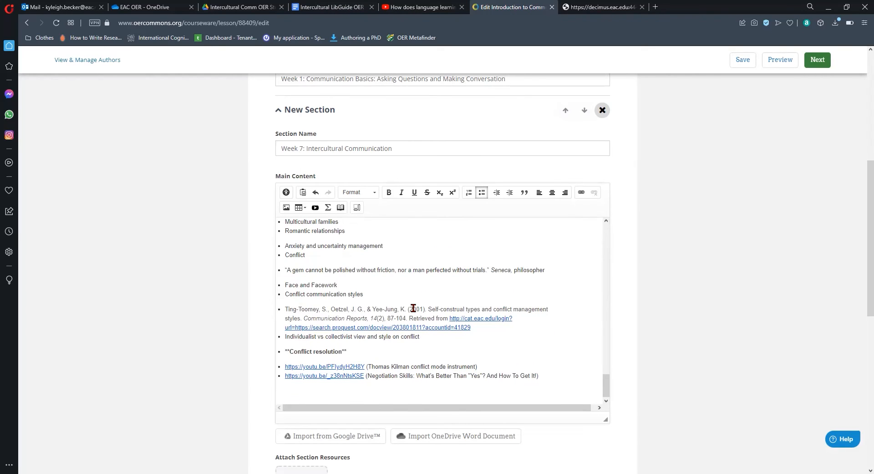
{"action": "scroll", "coordinate": [459, 354], "scroll_direction": "up", "scroll_amount": 8}
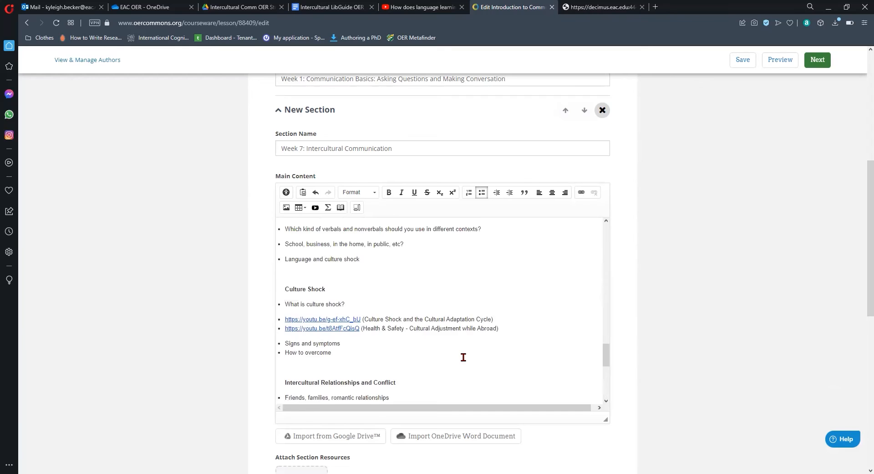
{"action": "scroll", "coordinate": [463, 356], "scroll_direction": "up", "scroll_amount": 5}
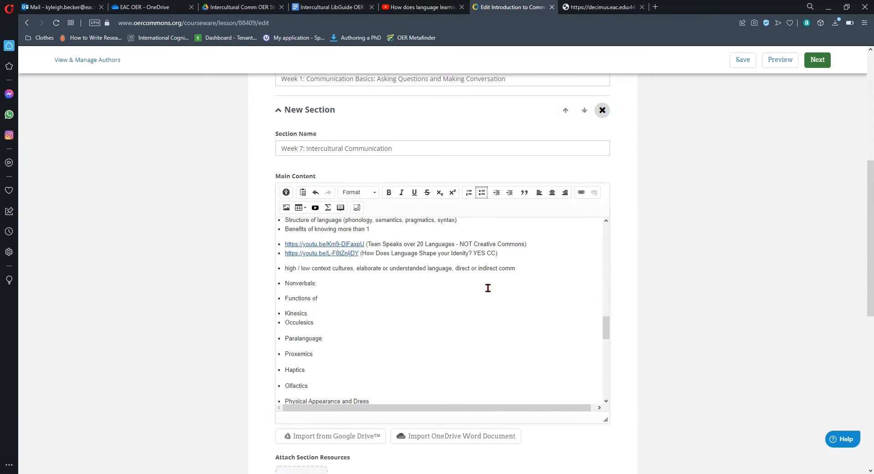
{"action": "scroll", "coordinate": [510, 253], "scroll_direction": "up", "scroll_amount": 2}
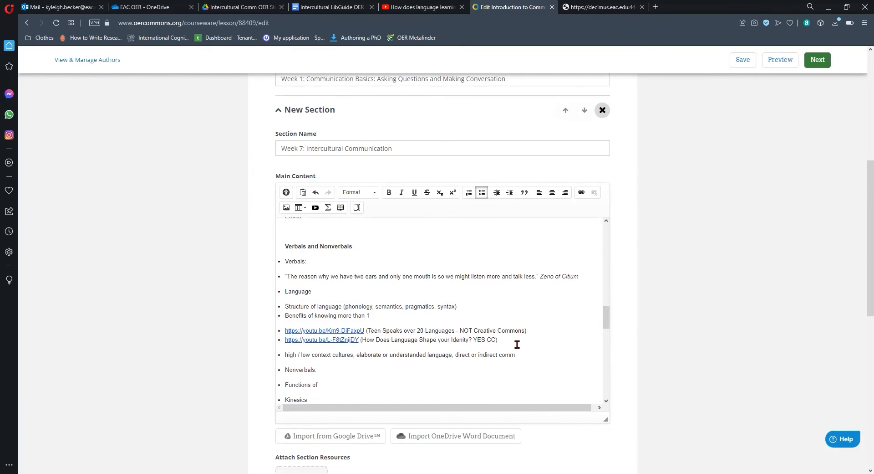
{"action": "left_click", "coordinate": [339, 341]}
{"action": "left_click", "coordinate": [315, 208]}
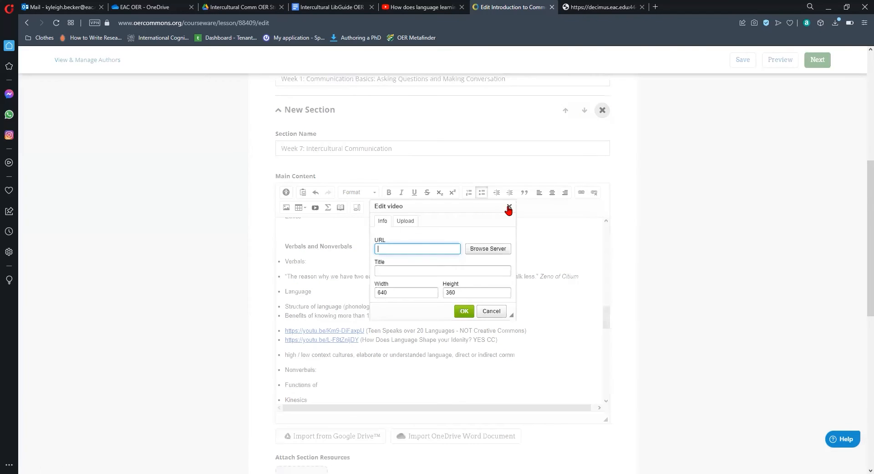
{"action": "left_click", "coordinate": [509, 207]}
{"action": "left_click_drag", "start_coordinate": [362, 341], "coordinate": [284, 337]}
{"action": "key", "text": "ctrl+c"}
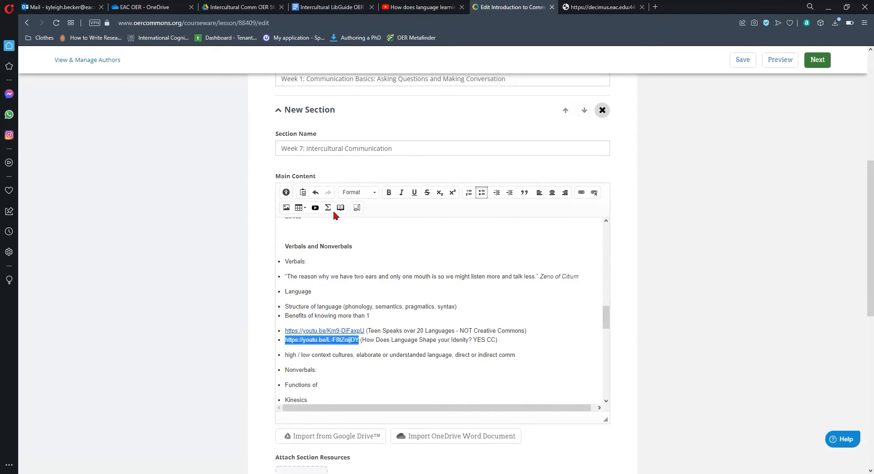
{"action": "left_click", "coordinate": [316, 208]}
{"action": "key", "text": "ctrl+v"}
{"action": "left_click", "coordinate": [396, 273]}
{"action": "type", "text": "How"}
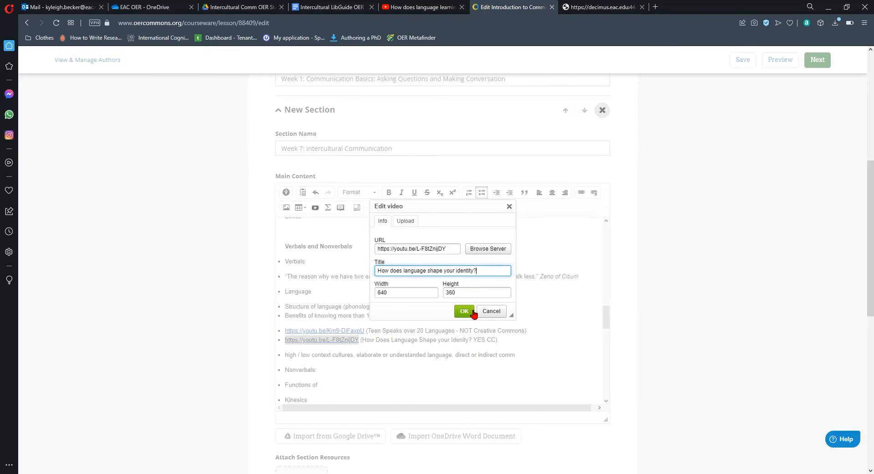
{"action": "left_click", "coordinate": [464, 311]}
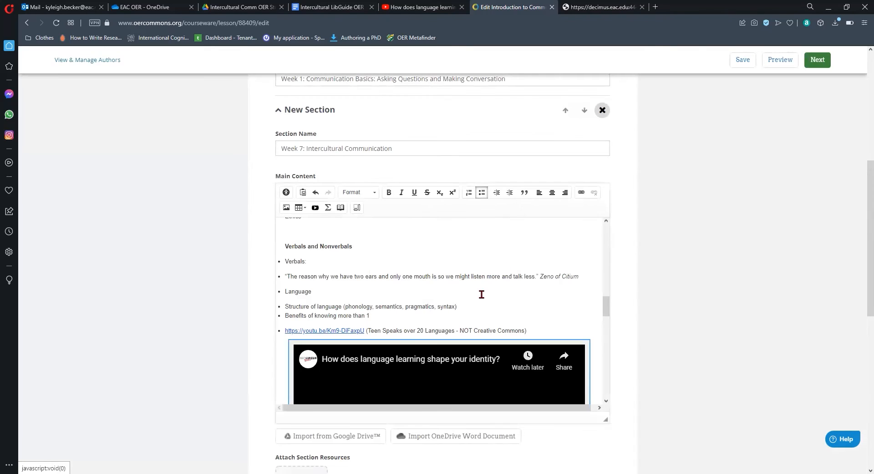
- Delete the leftover "(How Does Language Shape your Idenity? YES CC)" text below the embedded video
{"action": "scroll", "coordinate": [518, 269], "scroll_direction": "down", "scroll_amount": 3}
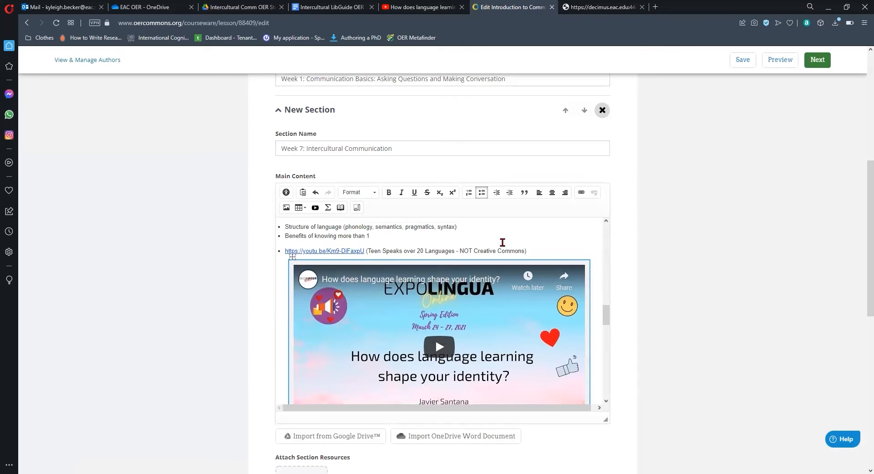
{"action": "scroll", "coordinate": [606, 280], "scroll_direction": "down", "scroll_amount": 3}
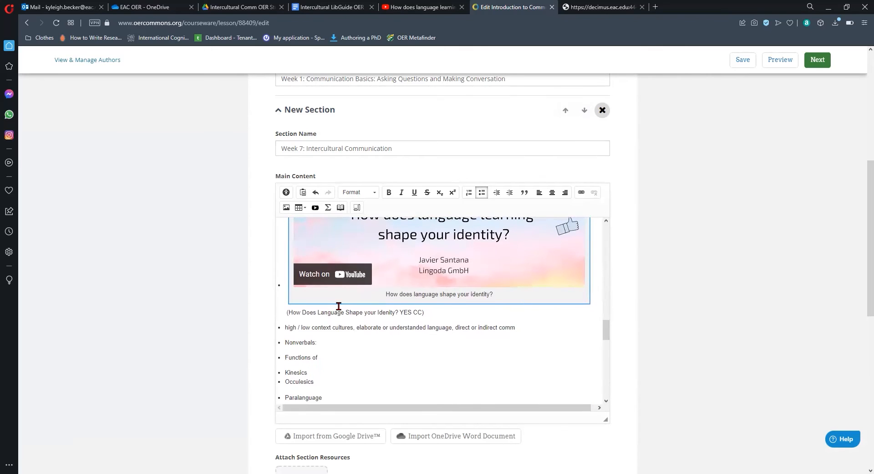
{"action": "left_click_drag", "start_coordinate": [430, 312], "coordinate": [254, 313]}
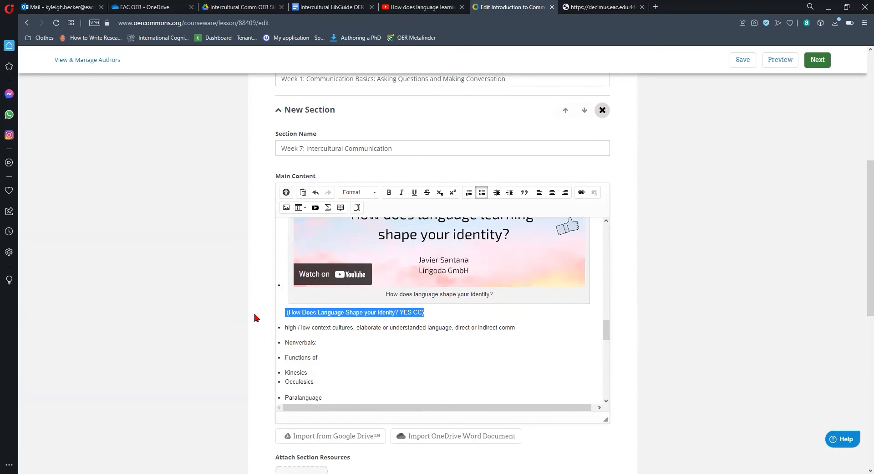
{"action": "key", "text": "BackSpace"}
{"action": "scroll", "coordinate": [255, 318], "scroll_direction": "up", "scroll_amount": 3}
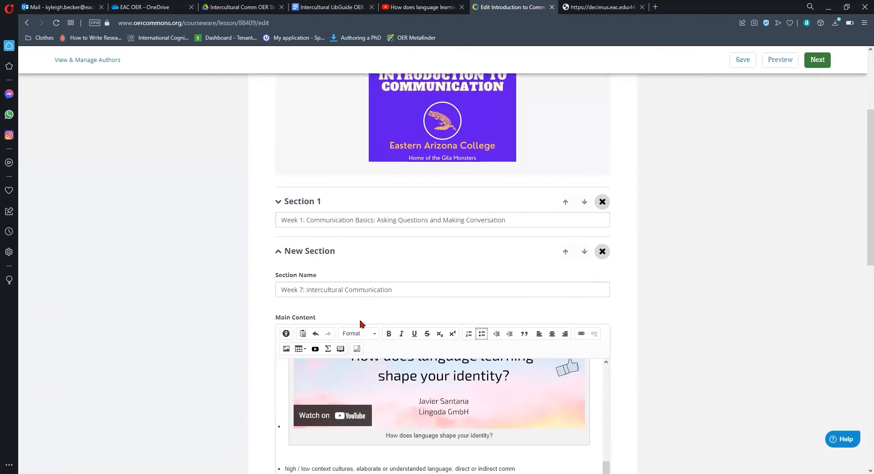
{"action": "scroll", "coordinate": [529, 260], "scroll_direction": "down", "scroll_amount": 4}
{"action": "scroll", "coordinate": [529, 260], "scroll_direction": "up", "scroll_amount": 2}
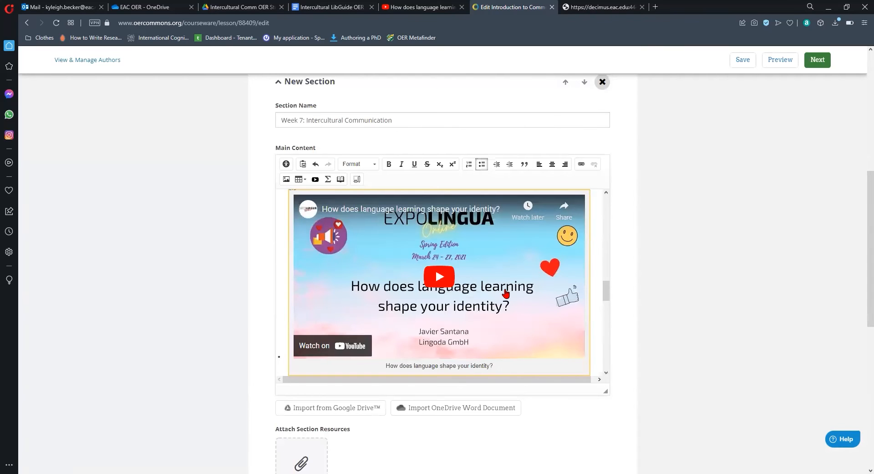
- Add "; will open in a new tab" inside the parentheses of the Teen Speaks over 20 Languages note, italicizing the added words
{"action": "scroll", "coordinate": [504, 292], "scroll_direction": "up", "scroll_amount": 1}
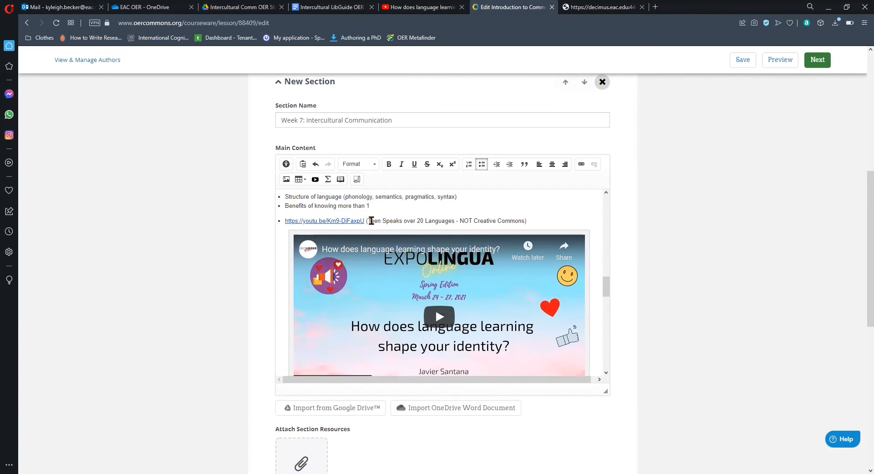
{"action": "left_click", "coordinate": [525, 222]}
{"action": "type", "text": ", will open in a new tab"}
{"action": "left_click_drag", "start_coordinate": [528, 222], "coordinate": [585, 222]}
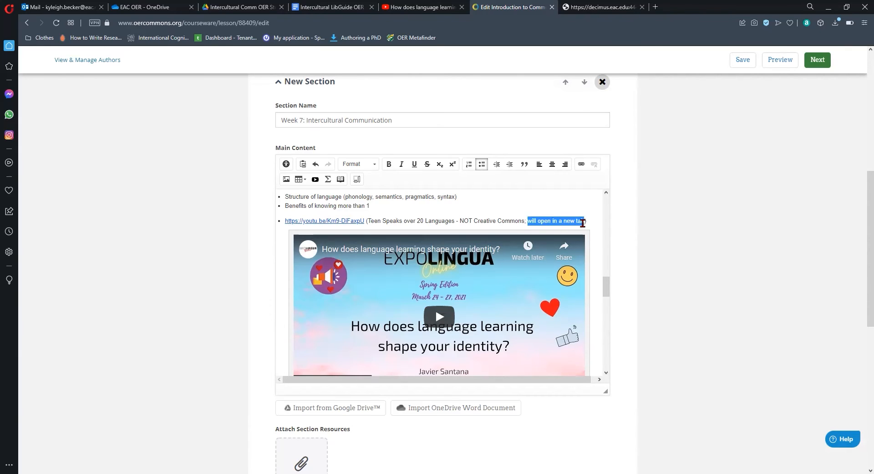
{"action": "left_click", "coordinate": [401, 163]}
{"action": "left_click", "coordinate": [521, 202]}
- Indent the Zeno of Citium quote under "Verbals:", the two language bullets under "Language", and the video link one level deeper
{"action": "scroll", "coordinate": [520, 205], "scroll_direction": "up", "scroll_amount": 3}
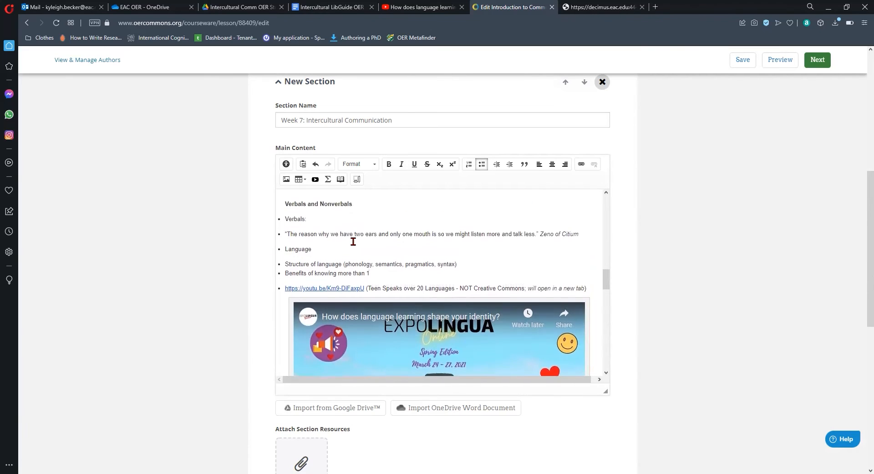
{"action": "scroll", "coordinate": [351, 241], "scroll_direction": "up", "scroll_amount": 3}
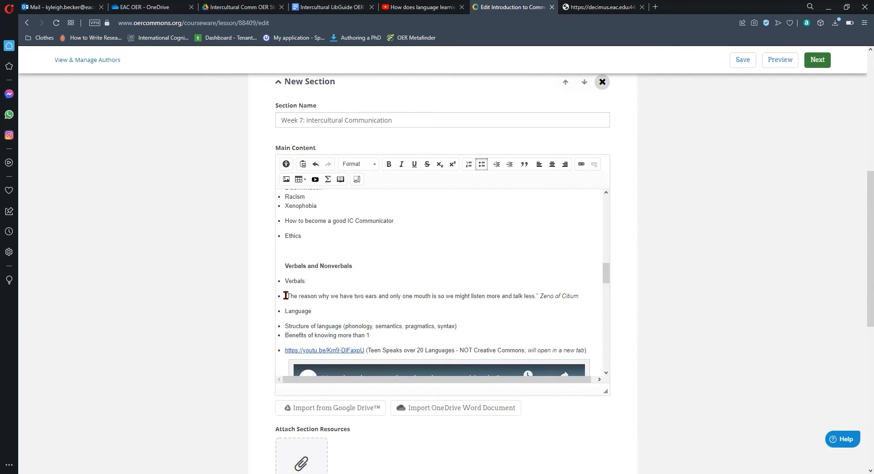
{"action": "left_click", "coordinate": [509, 164]}
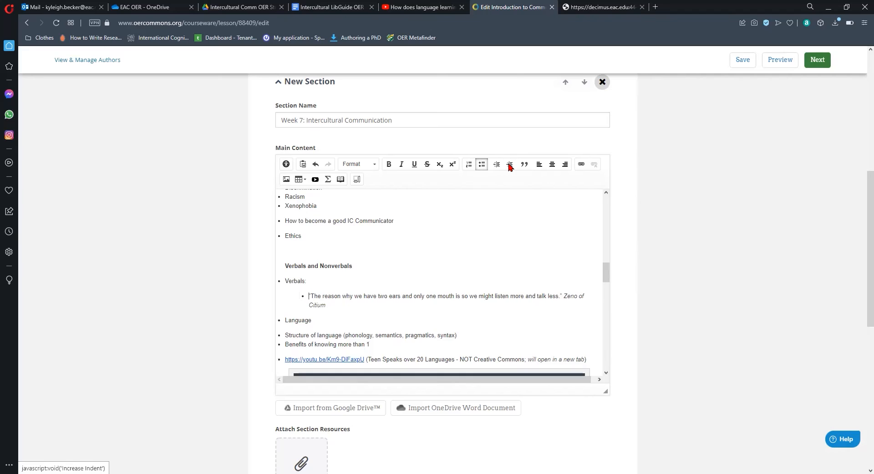
{"action": "left_click", "coordinate": [511, 165]}
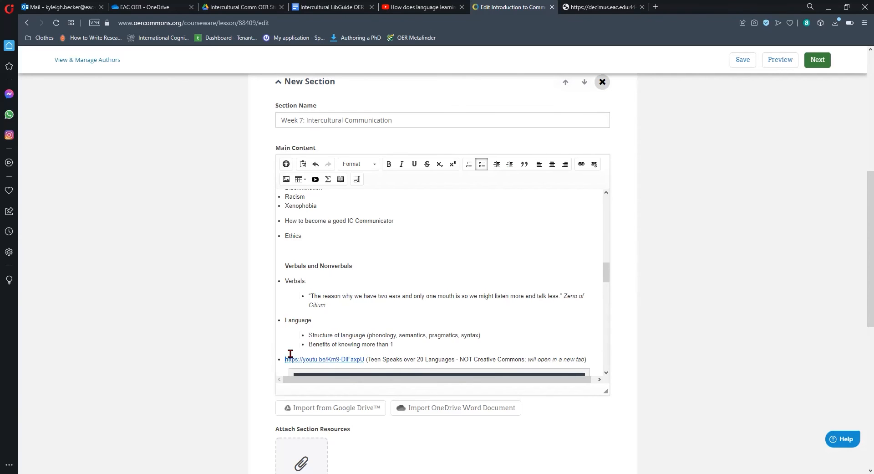
{"action": "left_click", "coordinate": [511, 165]}
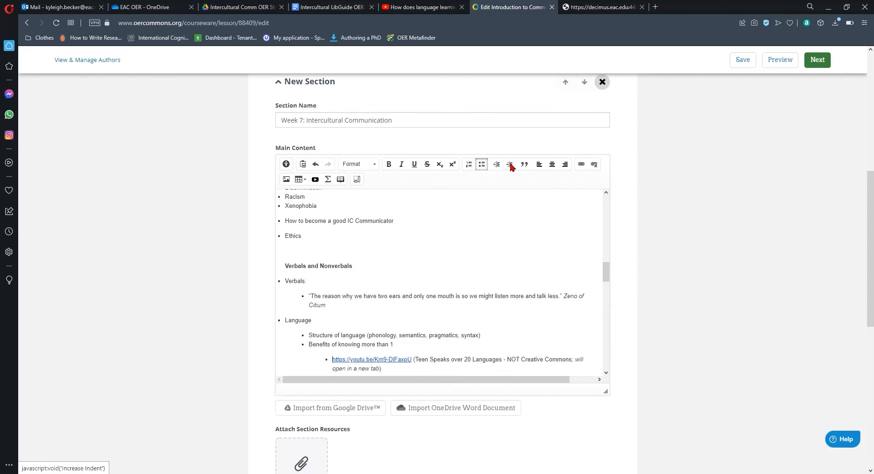
{"action": "scroll", "coordinate": [441, 318], "scroll_direction": "down", "scroll_amount": 2}
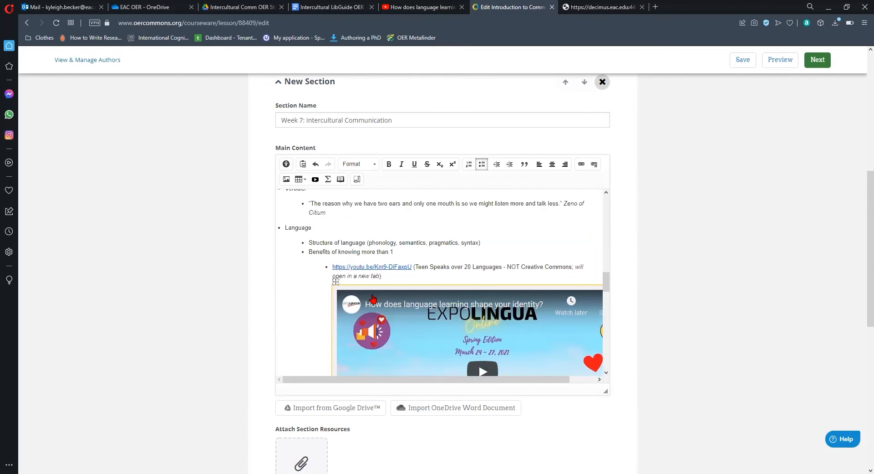
- Add the bullet "How does language shape us? (video below)" between the Teen Speaks over 20 Languages link and the embedded video
{"action": "scroll", "coordinate": [419, 277], "scroll_direction": "down", "scroll_amount": 2}
{"action": "scroll", "coordinate": [411, 279], "scroll_direction": "up", "scroll_amount": 1}
{"action": "left_click", "coordinate": [402, 232]}
{"action": "key", "text": "Return"}
{"action": "type", "text": "How does language sha"}
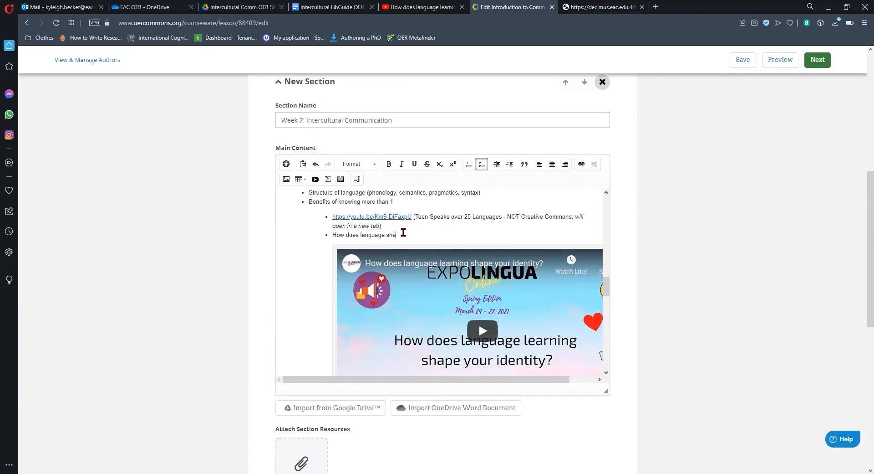
{"action": "type", "text": "pe s"}
- Indent "Functions of" beneath "Nonverbals:" and nest the bullets from Kinesics through Chronemics one level deeper than it
{"action": "scroll", "coordinate": [523, 236], "scroll_direction": "down", "scroll_amount": 5}
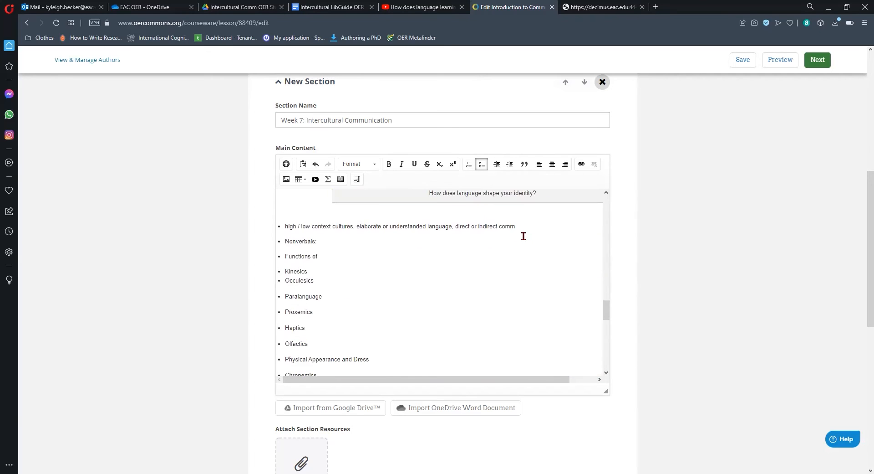
{"action": "scroll", "coordinate": [330, 285], "scroll_direction": "down", "scroll_amount": 1}
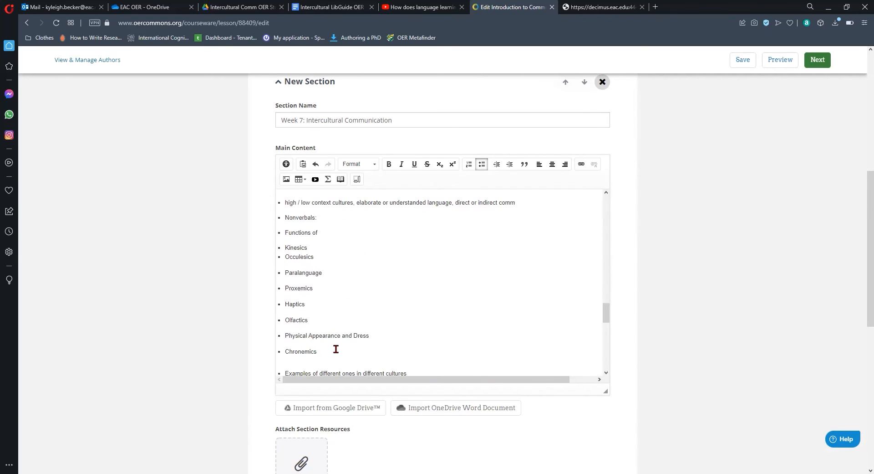
{"action": "scroll", "coordinate": [336, 348], "scroll_direction": "down", "scroll_amount": 1}
{"action": "left_click_drag", "start_coordinate": [320, 335], "coordinate": [269, 220]}
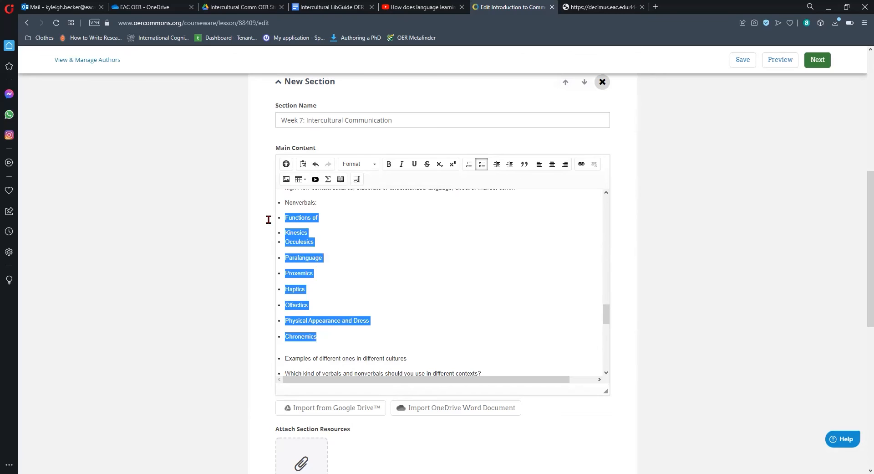
{"action": "left_click", "coordinate": [319, 264]}
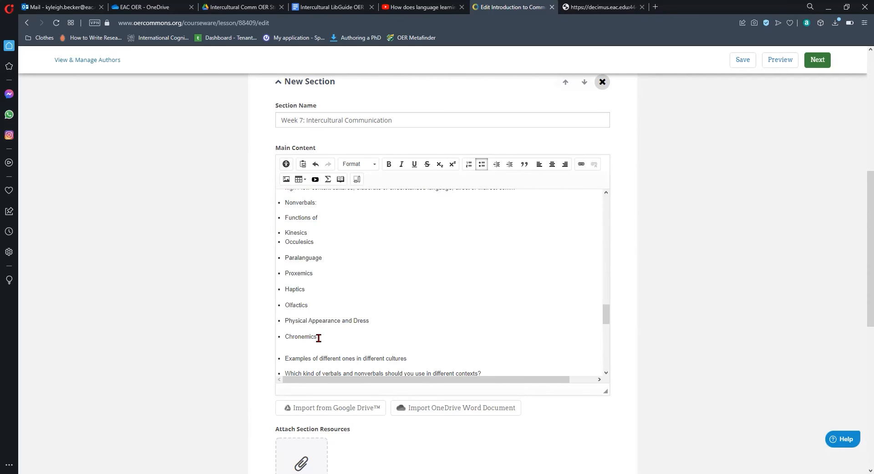
{"action": "left_click_drag", "start_coordinate": [319, 338], "coordinate": [264, 229]}
{"action": "left_click", "coordinate": [510, 163]}
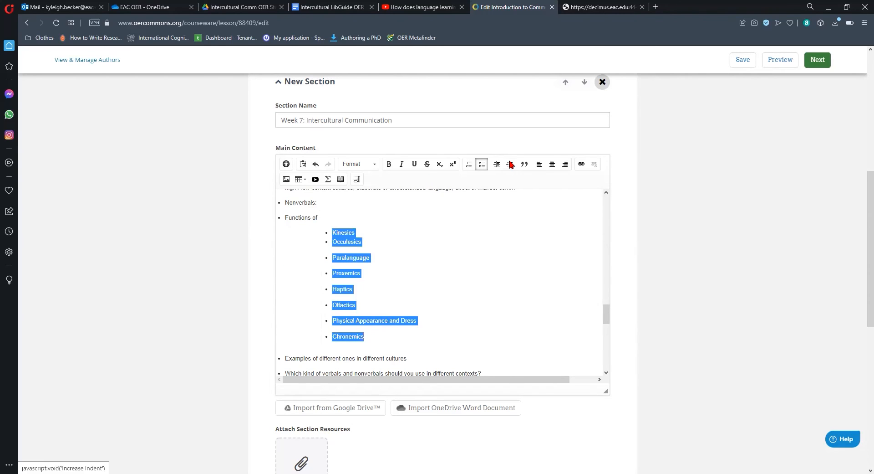
{"action": "left_click", "coordinate": [279, 219]}
{"action": "left_click", "coordinate": [510, 164]}
- Look over the remaining Week 7 content down to the conflict resolution links and open the lesson preview in Student View
{"action": "scroll", "coordinate": [446, 283], "scroll_direction": "down", "scroll_amount": 1}
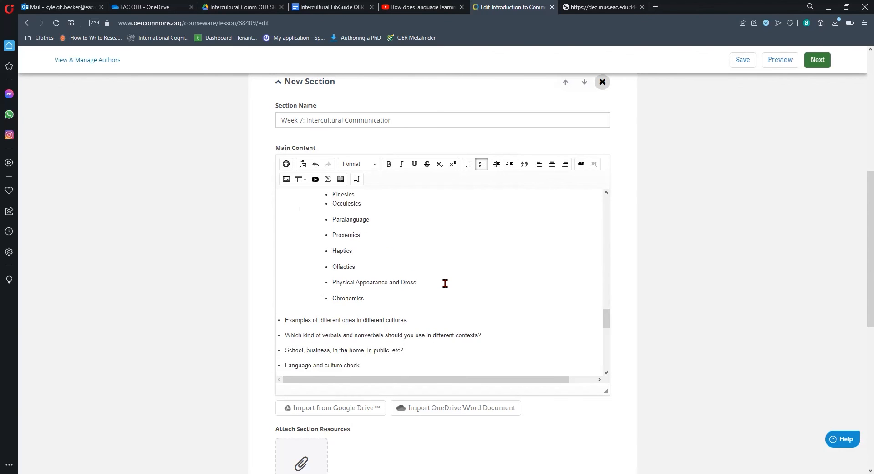
{"action": "scroll", "coordinate": [462, 256], "scroll_direction": "down", "scroll_amount": 1}
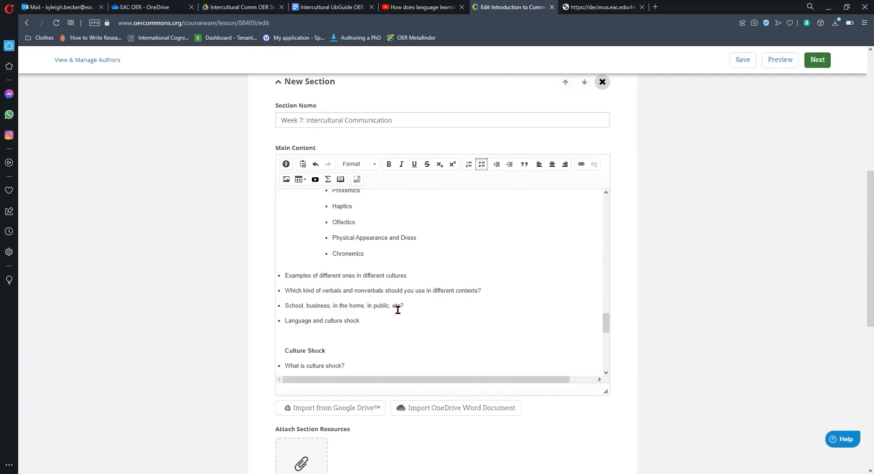
{"action": "scroll", "coordinate": [397, 309], "scroll_direction": "down", "scroll_amount": 7}
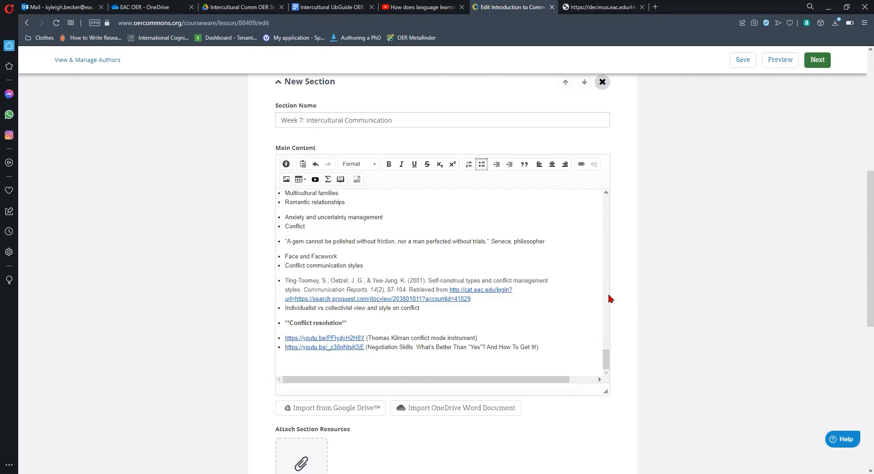
{"action": "scroll", "coordinate": [609, 299], "scroll_direction": "down", "scroll_amount": 3}
{"action": "scroll", "coordinate": [608, 299], "scroll_direction": "up", "scroll_amount": 4}
{"action": "left_click", "coordinate": [776, 63]}
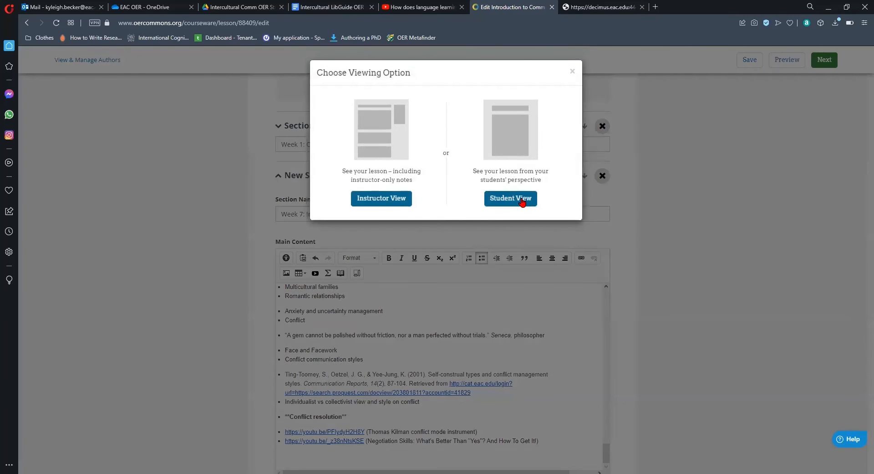
{"action": "left_click", "coordinate": [520, 197]}
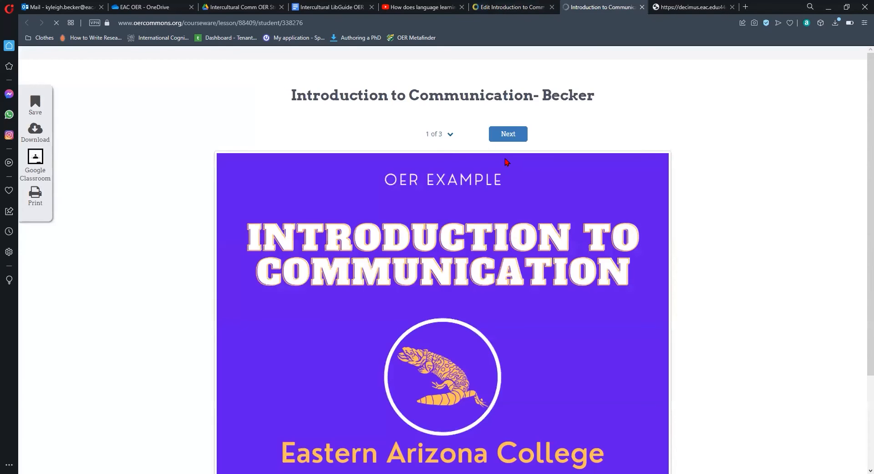
- Page through the student preview from the title page and Week 1 to the Week 7: Intercultural Communication section
{"action": "scroll", "coordinate": [545, 193], "scroll_direction": "down", "scroll_amount": 3}
{"action": "scroll", "coordinate": [544, 193], "scroll_direction": "up", "scroll_amount": 3}
{"action": "left_click", "coordinate": [507, 132]}
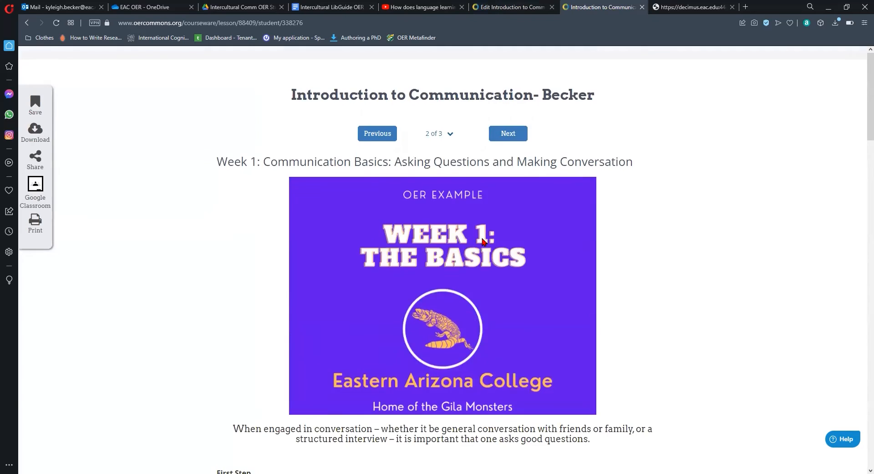
{"action": "scroll", "coordinate": [483, 241], "scroll_direction": "down", "scroll_amount": 10}
{"action": "scroll", "coordinate": [483, 241], "scroll_direction": "down", "scroll_amount": 10}
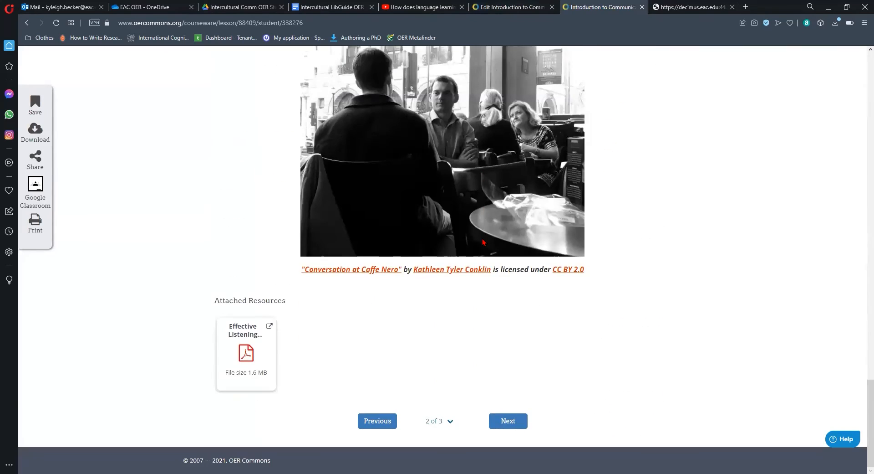
{"action": "left_click", "coordinate": [509, 421]}
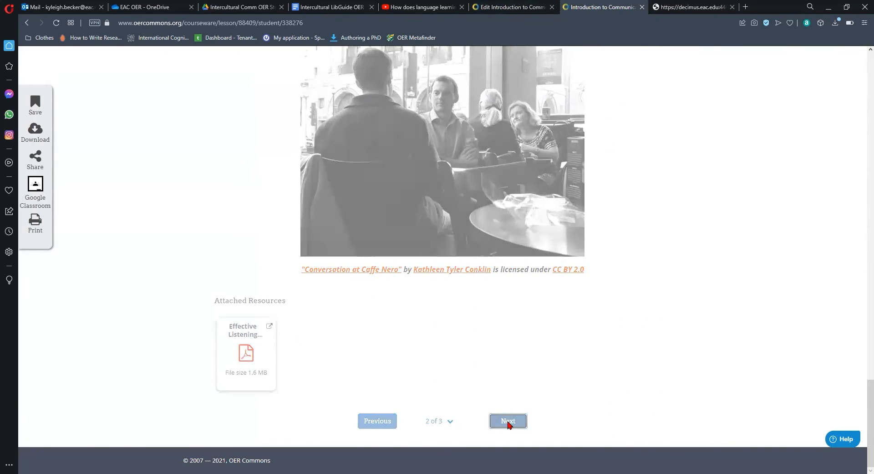
{"action": "scroll", "coordinate": [561, 202], "scroll_direction": "up", "scroll_amount": 20}
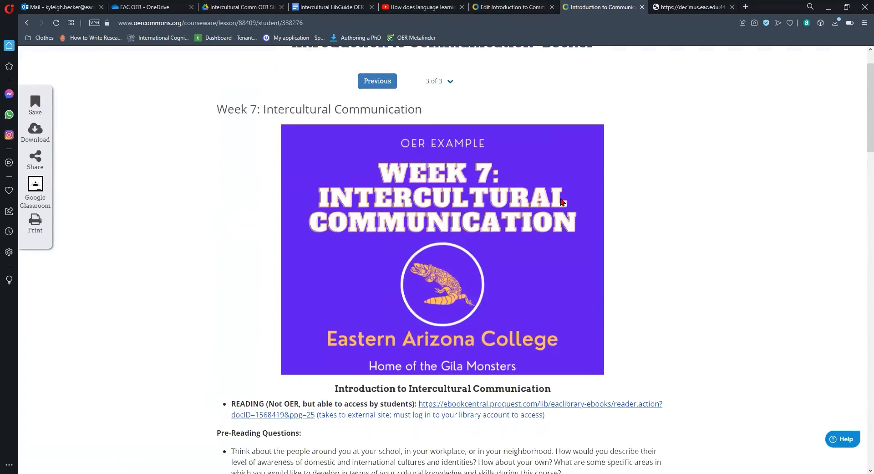
- Test the ebookcentral.proquest.com reading link under "Introduction to Intercultural Communication" and go back to the lesson page
{"action": "scroll", "coordinate": [382, 117], "scroll_direction": "down", "scroll_amount": 3}
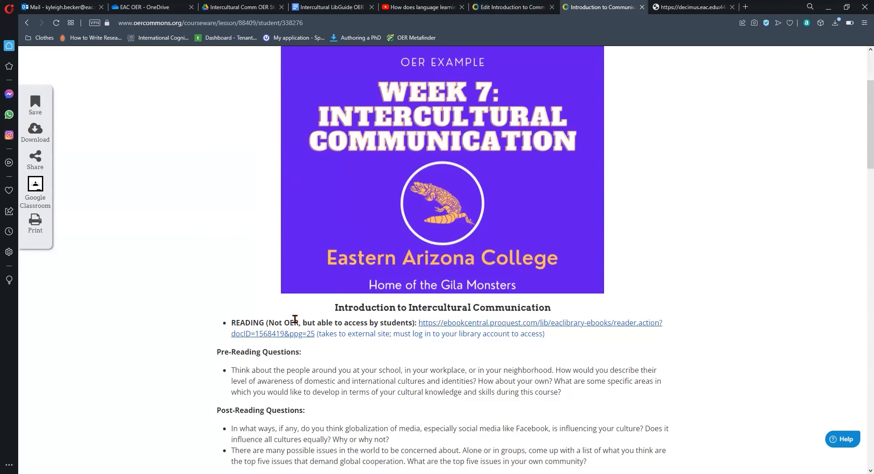
{"action": "left_click", "coordinate": [486, 322]}
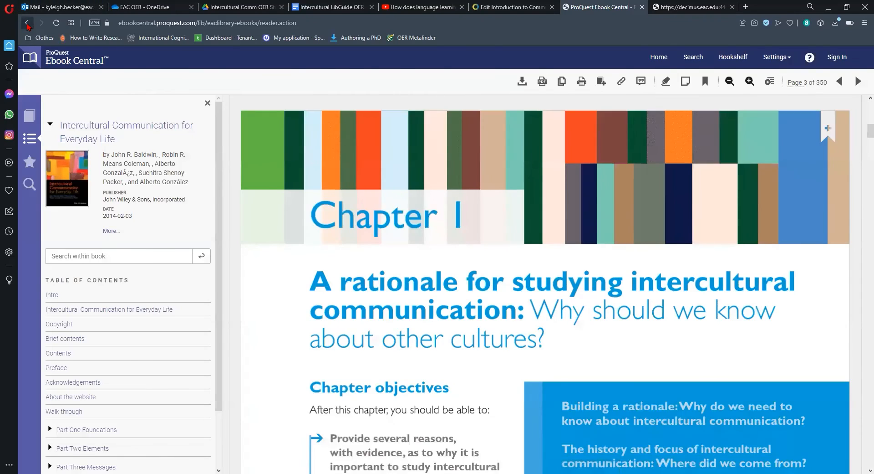
{"action": "left_click", "coordinate": [27, 23]}
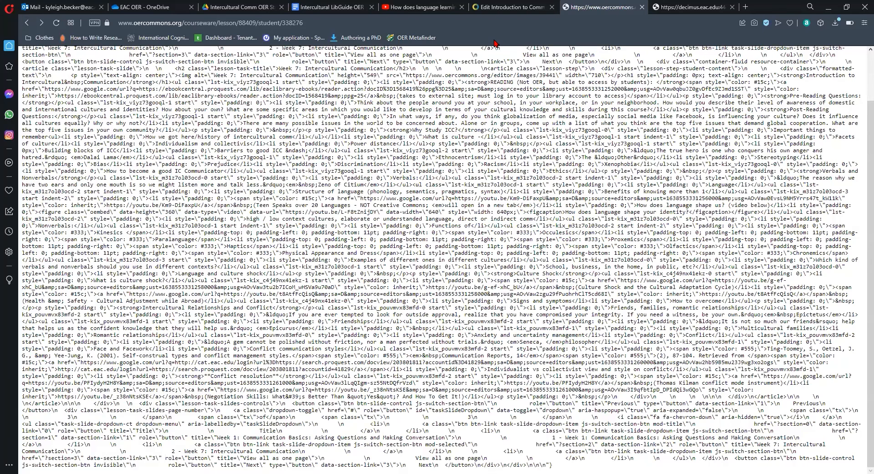
- Close the old preview and reopen the lesson in Student View at the Week 7: Intercultural Communication section
{"action": "left_click", "coordinate": [500, 7]}
{"action": "left_click", "coordinate": [643, 7]}
{"action": "left_click", "coordinate": [521, 196]}
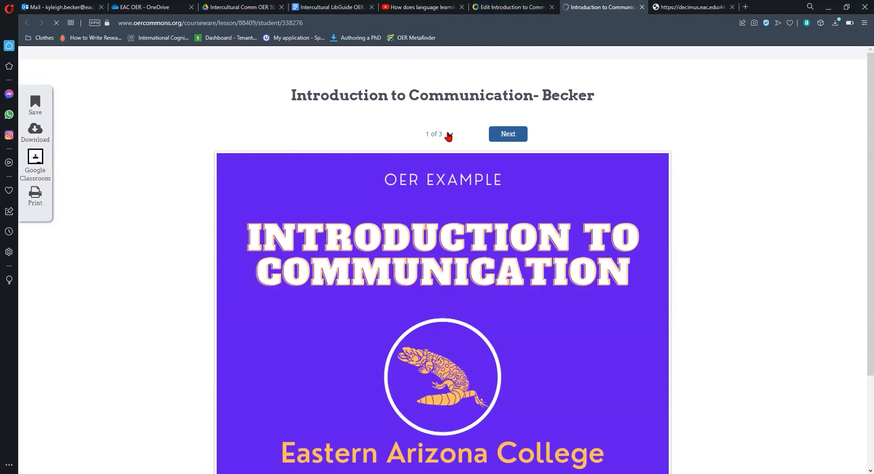
{"action": "left_click", "coordinate": [449, 135]}
{"action": "left_click", "coordinate": [435, 195]}
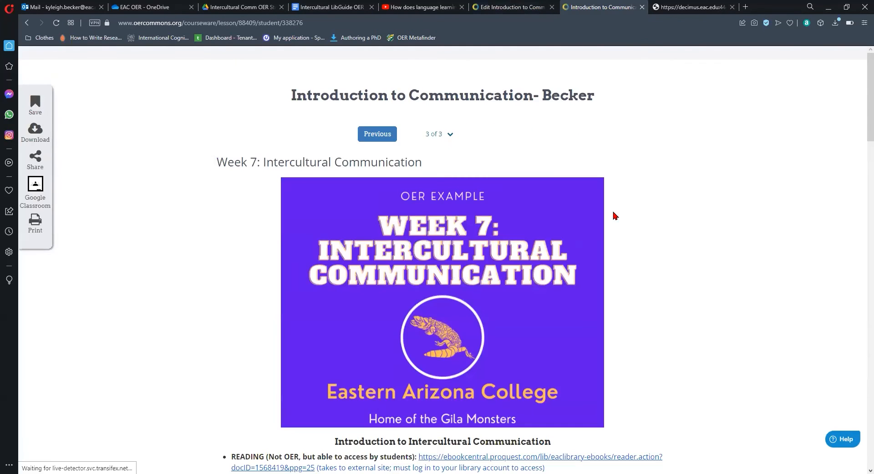
- Examine the headings, nested bullets and embedded video in the Week 7 preview against the Intercultural LibGuide OER document
{"action": "scroll", "coordinate": [615, 215], "scroll_direction": "down", "scroll_amount": 5}
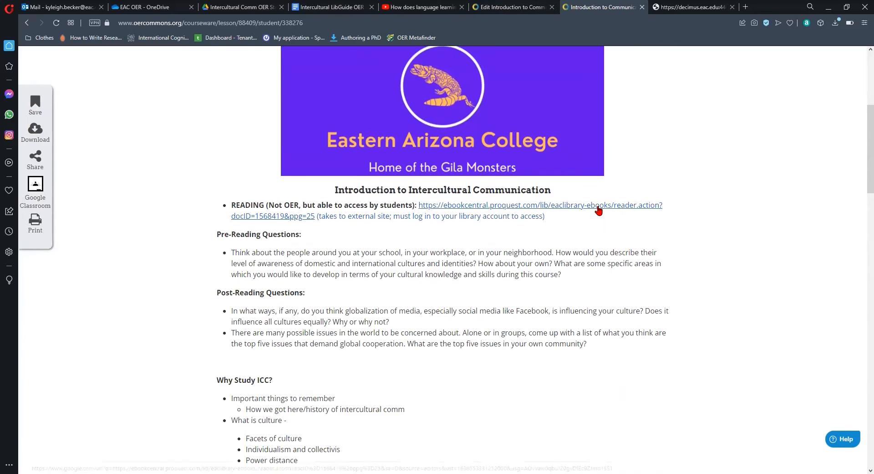
{"action": "scroll", "coordinate": [251, 198], "scroll_direction": "down", "scroll_amount": 1}
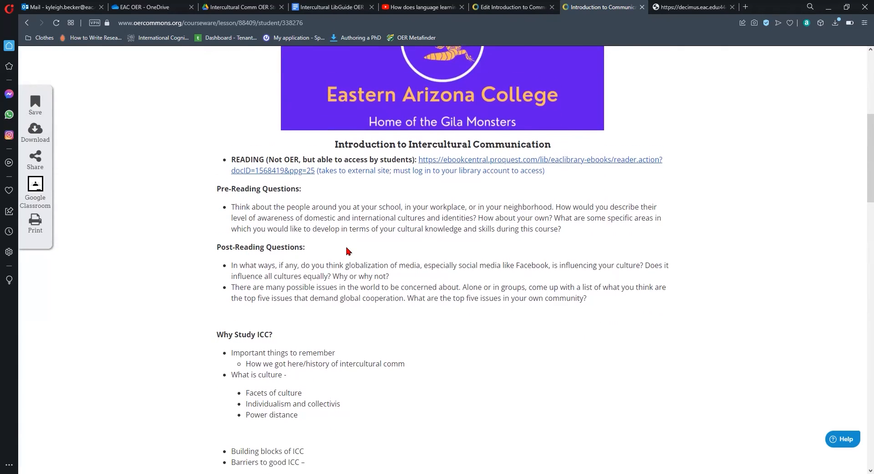
{"action": "scroll", "coordinate": [348, 250], "scroll_direction": "down", "scroll_amount": 5}
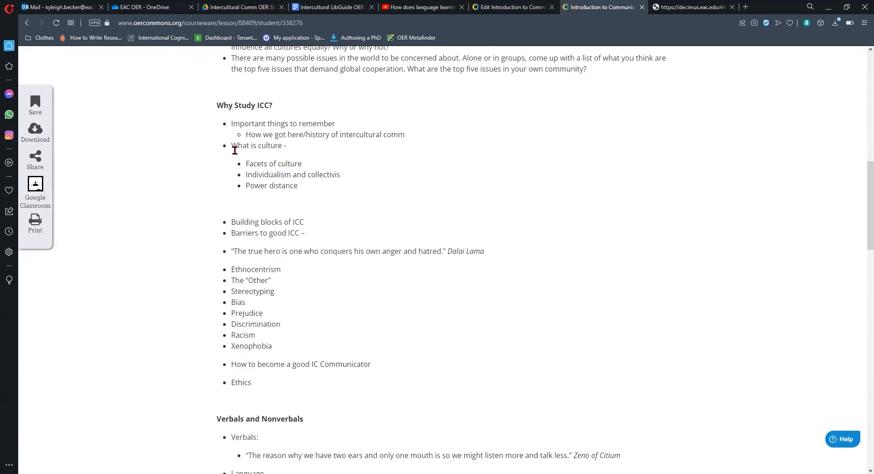
{"action": "scroll", "coordinate": [312, 211], "scroll_direction": "down", "scroll_amount": 6}
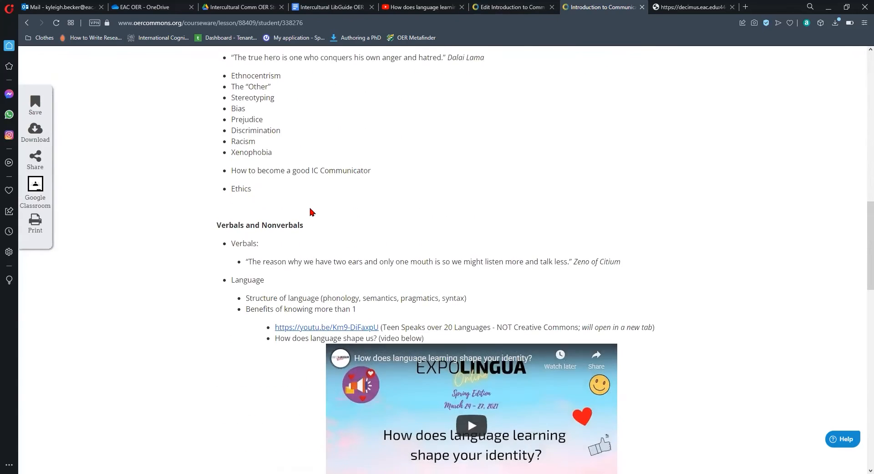
{"action": "left_click", "coordinate": [351, 5]}
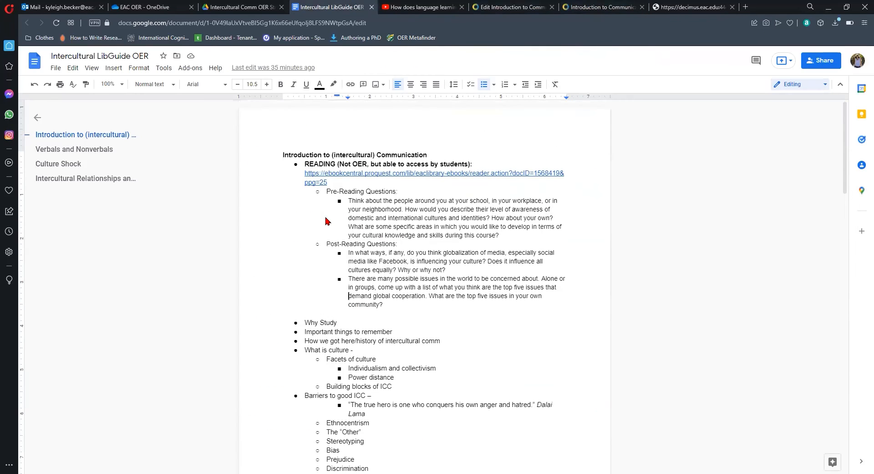
{"action": "left_click", "coordinate": [598, 5]}
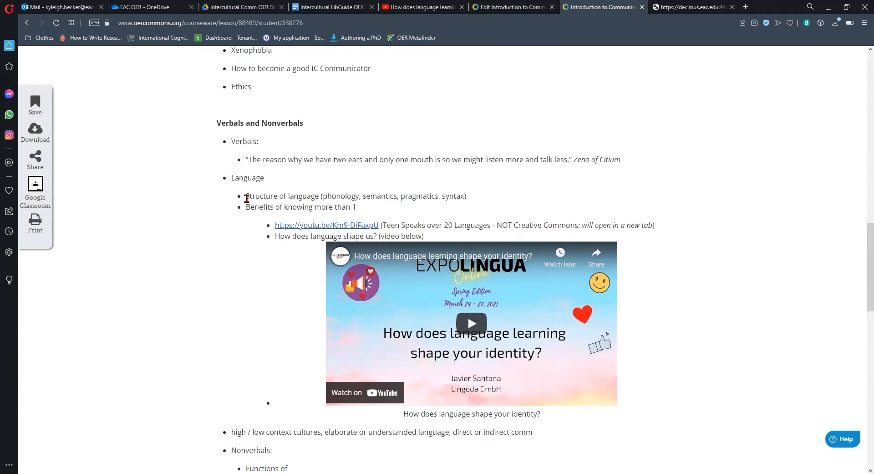
{"action": "scroll", "coordinate": [542, 89], "scroll_direction": "up", "scroll_amount": 1}
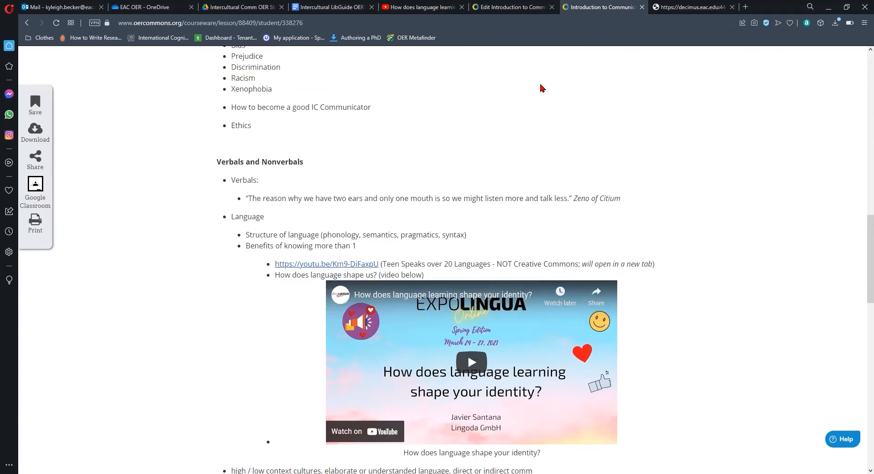
- Go back to the Week 1 section of the preview and examine its layout down to the attached resources
{"action": "left_click", "coordinate": [376, 134]}
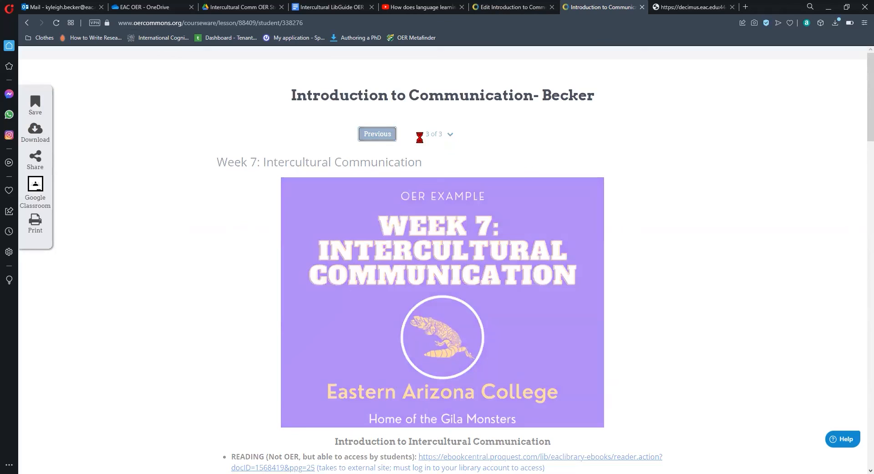
{"action": "scroll", "coordinate": [624, 282], "scroll_direction": "down", "scroll_amount": 10}
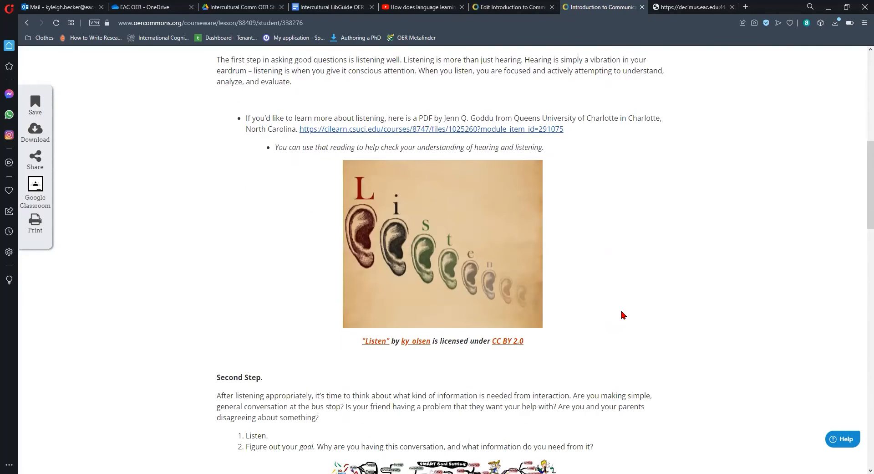
{"action": "scroll", "coordinate": [623, 314], "scroll_direction": "down", "scroll_amount": 20}
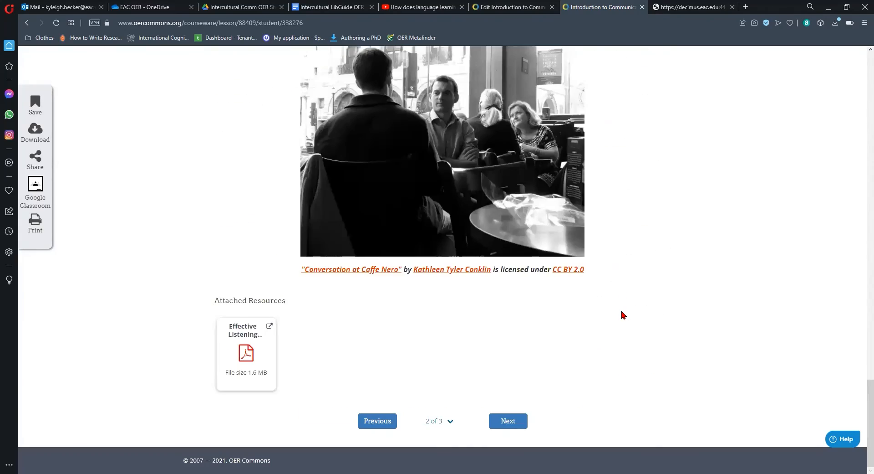
- Return to the Week 7 section of the preview, test the Teen Speaks over 20 Languages link and pause its video
{"action": "left_click", "coordinate": [516, 420]}
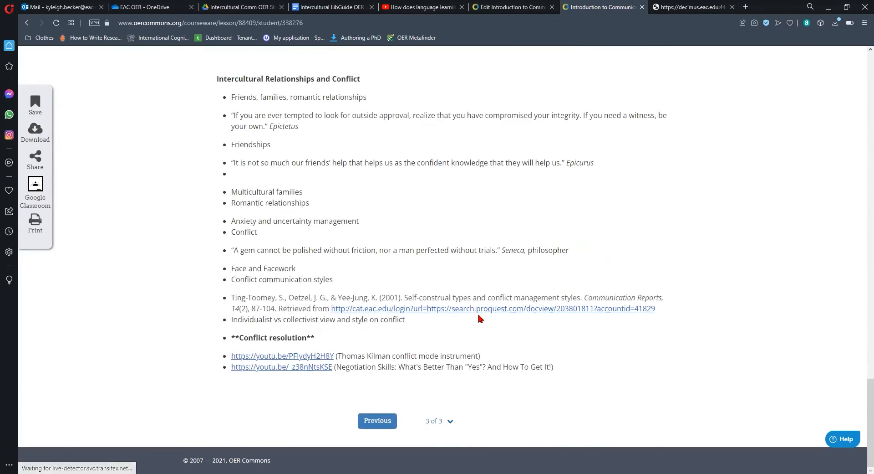
{"action": "scroll", "coordinate": [478, 318], "scroll_direction": "up", "scroll_amount": 20}
{"action": "scroll", "coordinate": [480, 318], "scroll_direction": "down", "scroll_amount": 7}
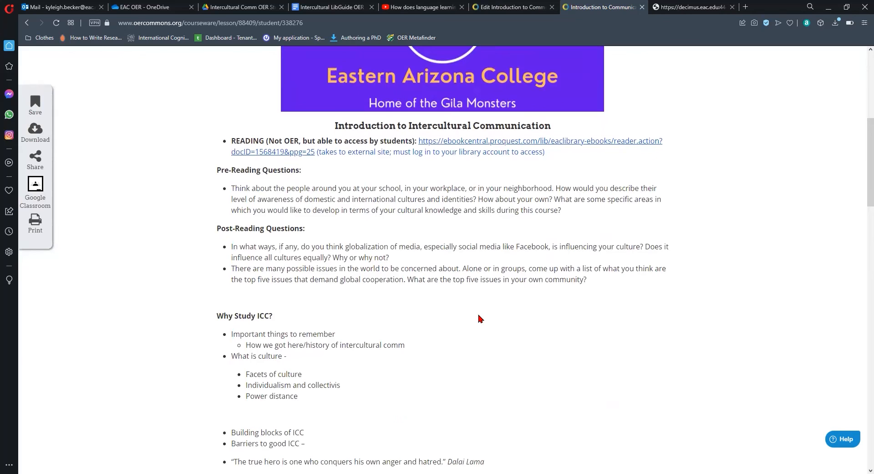
{"action": "scroll", "coordinate": [479, 319], "scroll_direction": "down", "scroll_amount": 12}
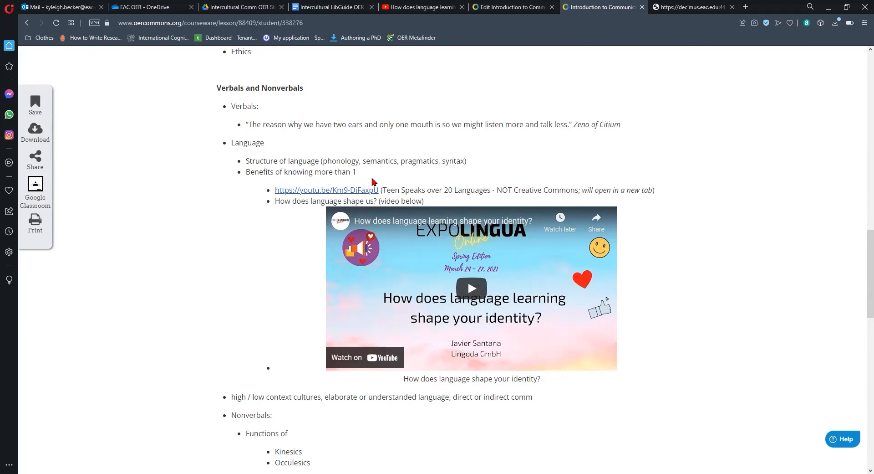
{"action": "left_click", "coordinate": [354, 187]}
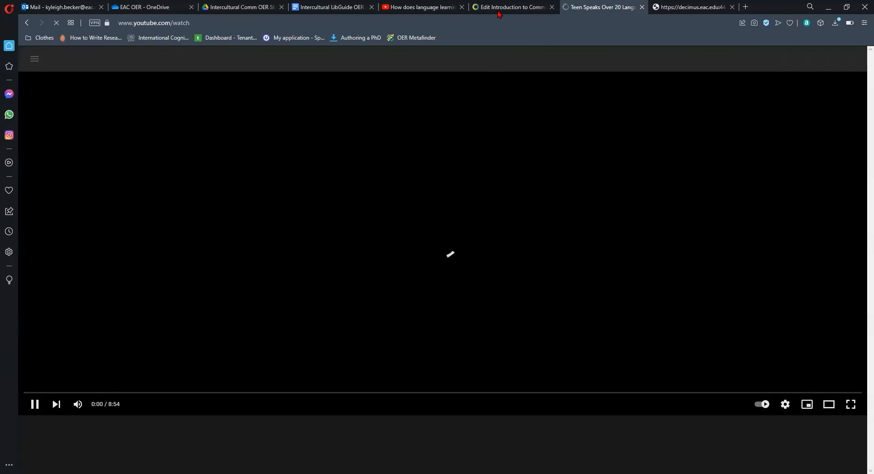
{"action": "key", "text": "space"}
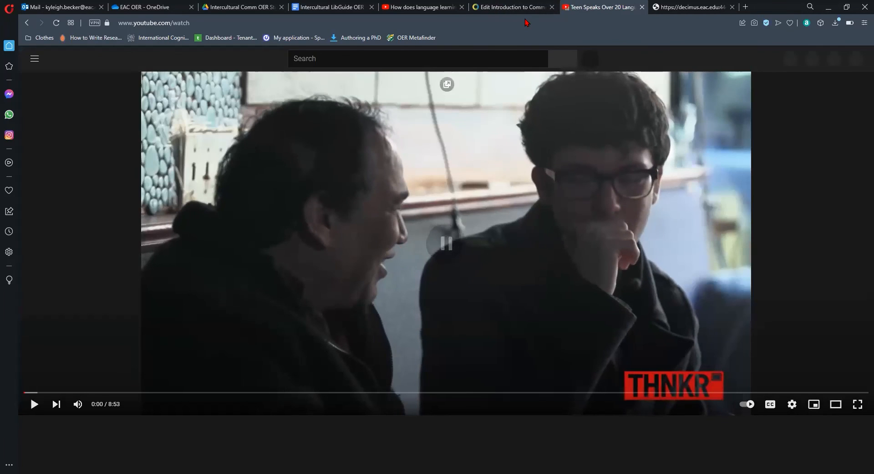
- Close the Teen Speaks video, dismiss the viewing options and return to its link in the Week 7 main content
{"action": "left_click", "coordinate": [642, 7]}
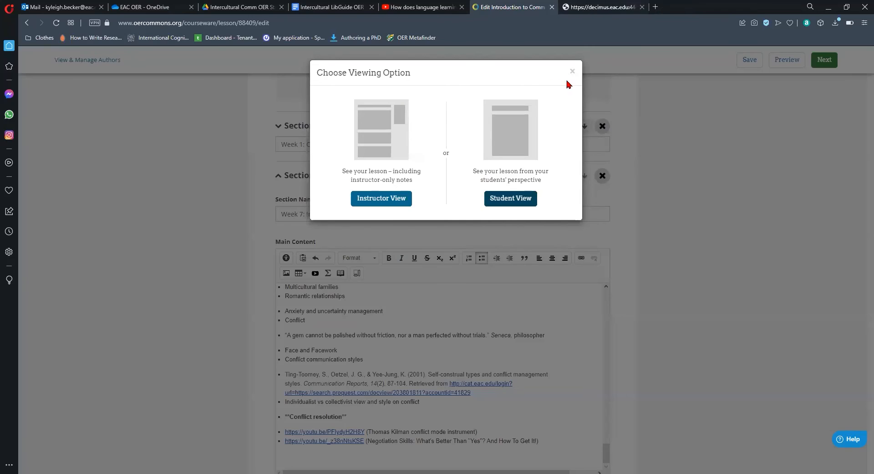
{"action": "left_click", "coordinate": [572, 72]}
{"action": "scroll", "coordinate": [472, 335], "scroll_direction": "down", "scroll_amount": 1}
{"action": "scroll", "coordinate": [501, 323], "scroll_direction": "up", "scroll_amount": 5}
{"action": "scroll", "coordinate": [502, 323], "scroll_direction": "up", "scroll_amount": 8}
{"action": "scroll", "coordinate": [501, 321], "scroll_direction": "down", "scroll_amount": 1}
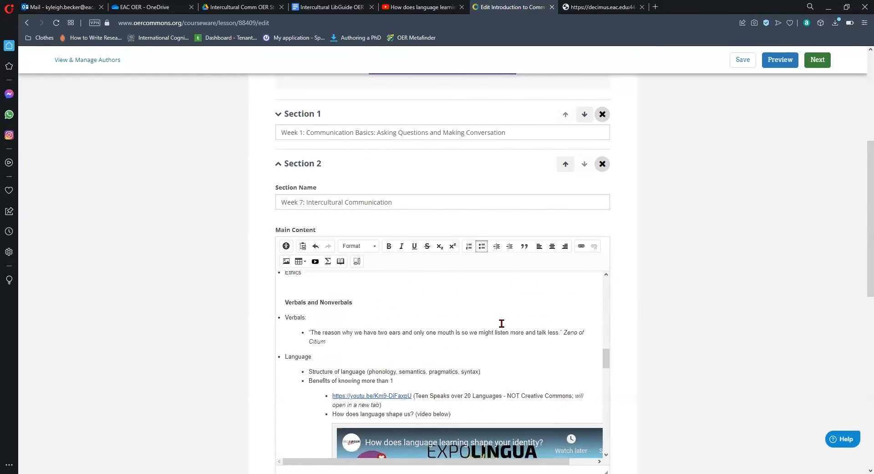
{"action": "left_click_drag", "start_coordinate": [412, 397], "coordinate": [332, 397]}
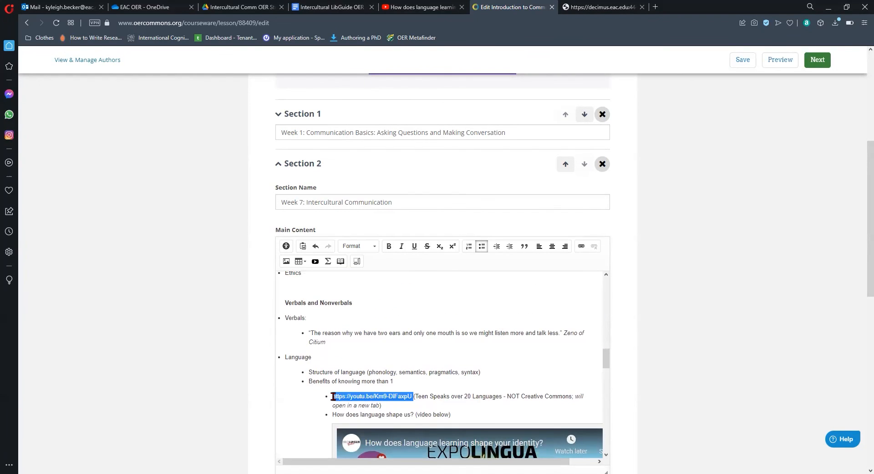
{"action": "left_click", "coordinate": [582, 247]}
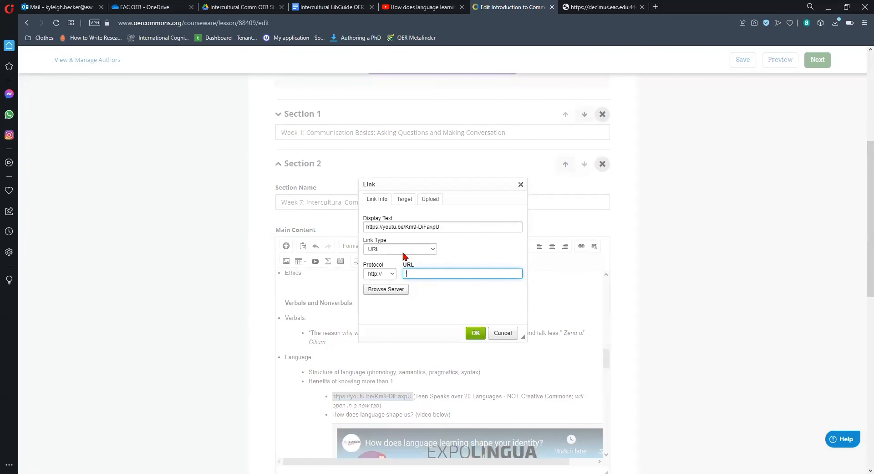
{"action": "left_click", "coordinate": [405, 202]}
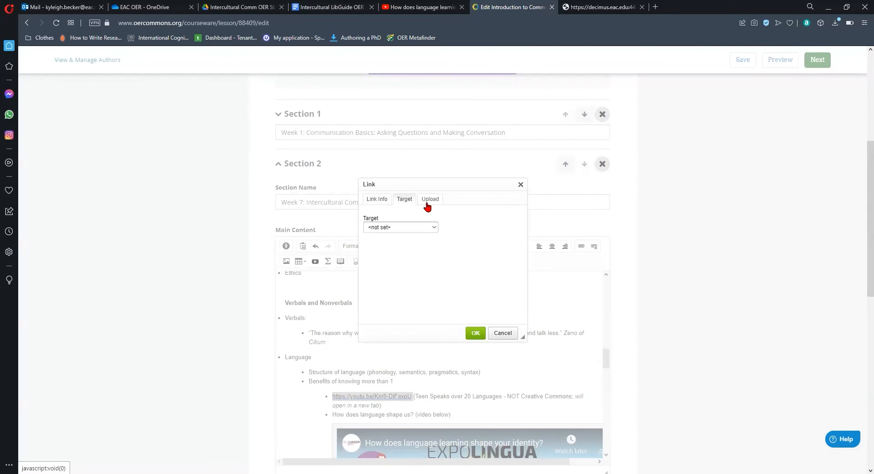
{"action": "left_click", "coordinate": [411, 226]}
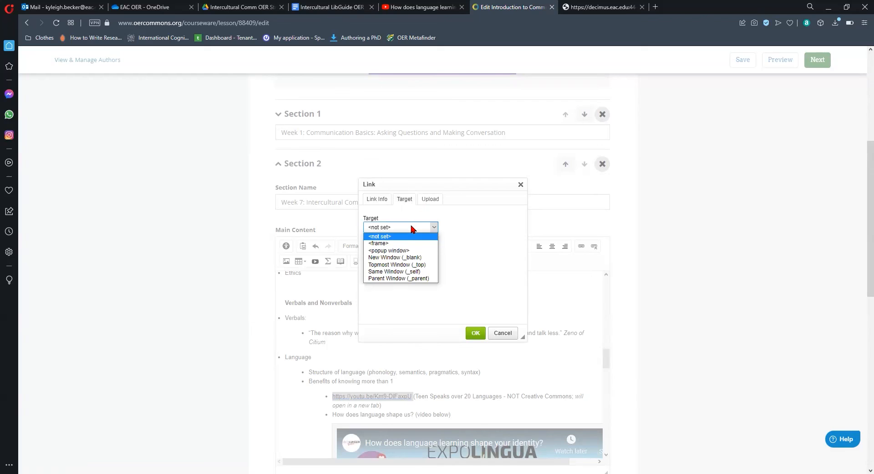
{"action": "left_click", "coordinate": [405, 257]}
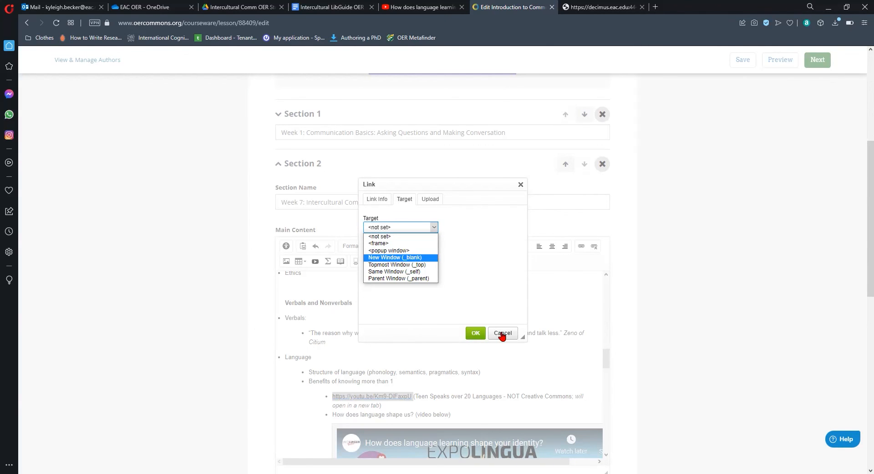
{"action": "left_click", "coordinate": [475, 333]}
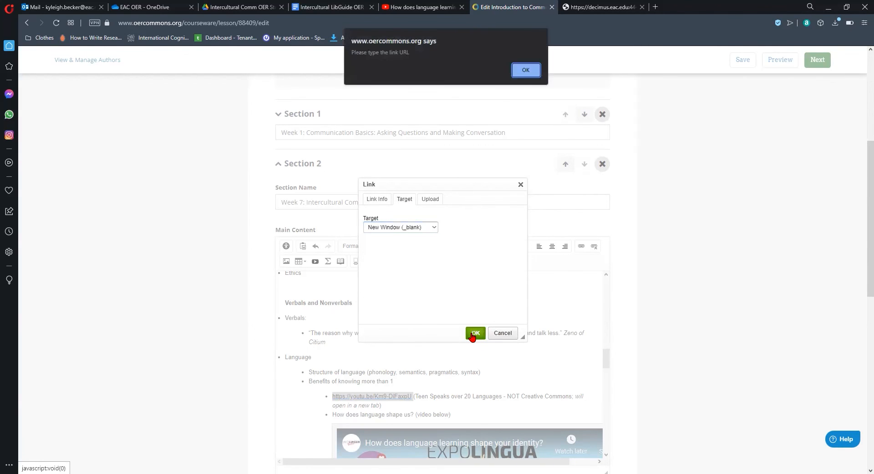
{"action": "left_click", "coordinate": [526, 70]}
- Enter youtu.be/L-F8tZnijDY as the URL of the Teen Speaks over 20 Languages link and apply the link settings
{"action": "left_click", "coordinate": [404, 199]}
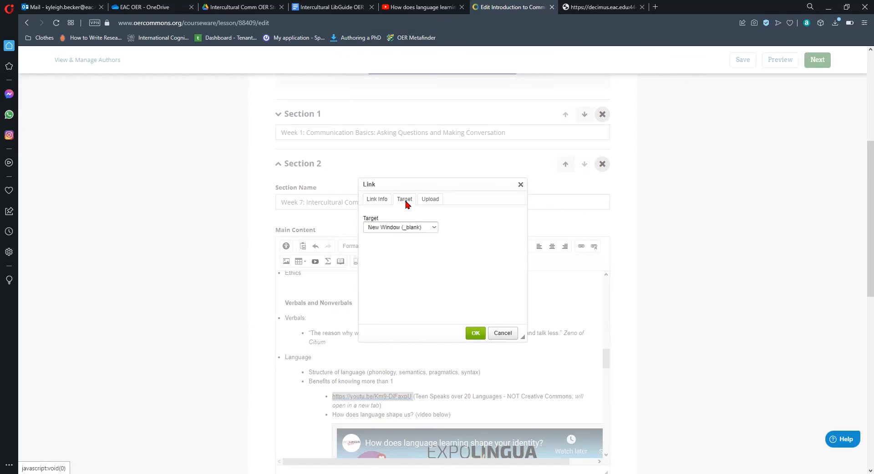
{"action": "left_click", "coordinate": [430, 198]}
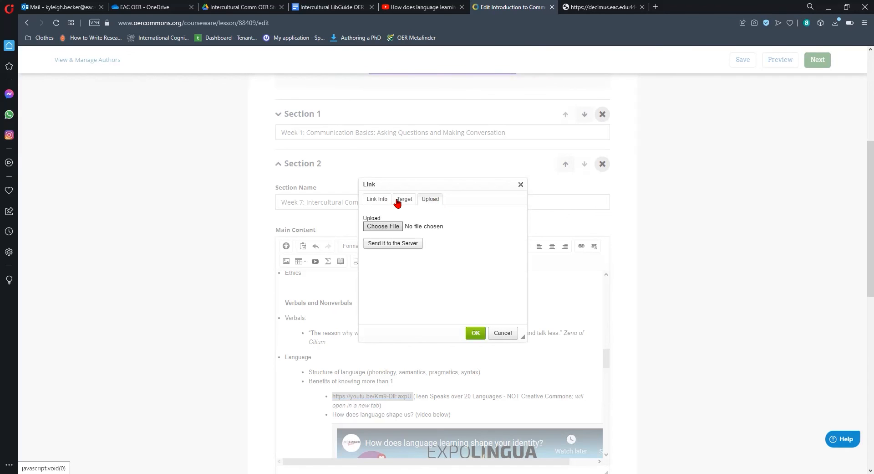
{"action": "left_click", "coordinate": [400, 200]}
{"action": "left_click", "coordinate": [417, 228]}
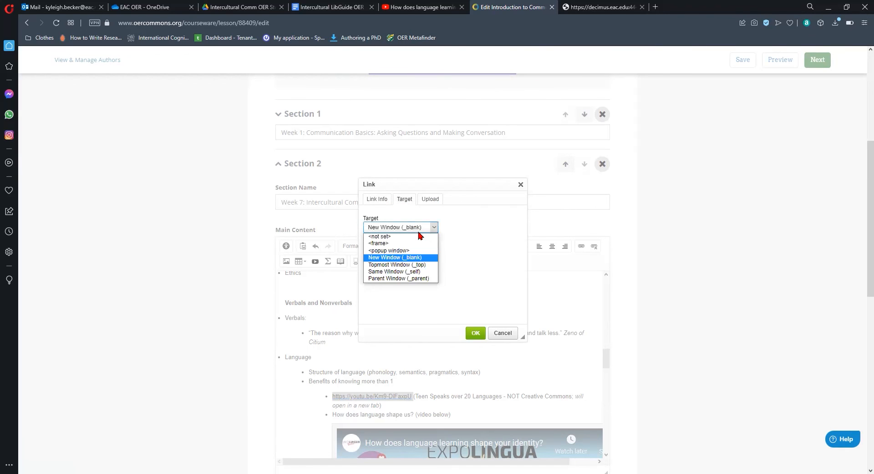
{"action": "left_click", "coordinate": [377, 199]}
{"action": "left_click", "coordinate": [413, 274]}
{"action": "type", "text": "youtu.be/L-F8tZnijDY"}
{"action": "left_click", "coordinate": [475, 333]}
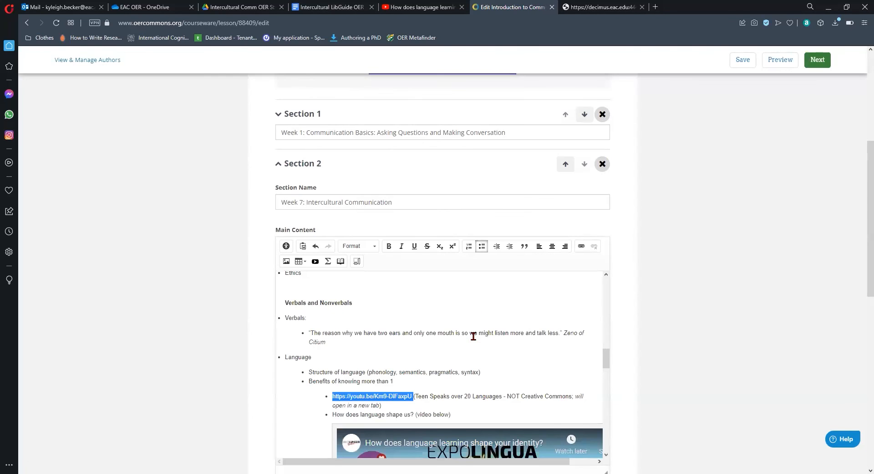
{"action": "left_click", "coordinate": [464, 392]}
{"action": "scroll", "coordinate": [462, 392], "scroll_direction": "down", "scroll_amount": 4}
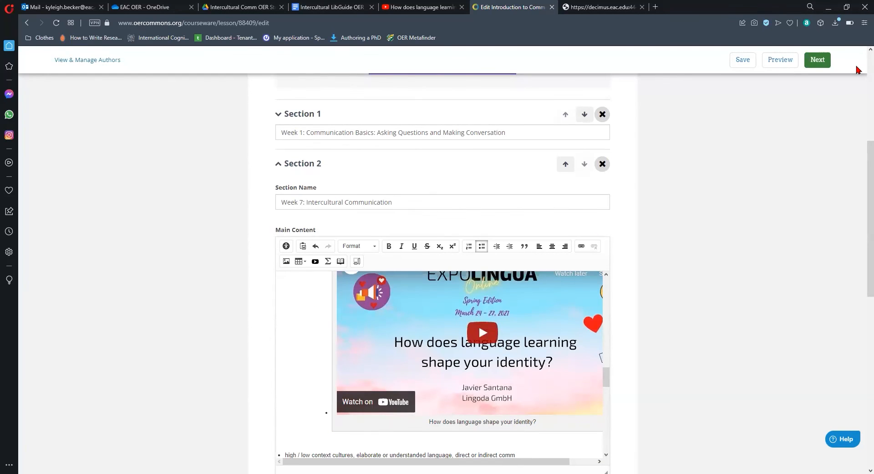
- Preview the lesson in Student View, test the Teen Speaks over 20 Languages link in Week 7 and close the opened video
{"action": "left_click", "coordinate": [769, 64]}
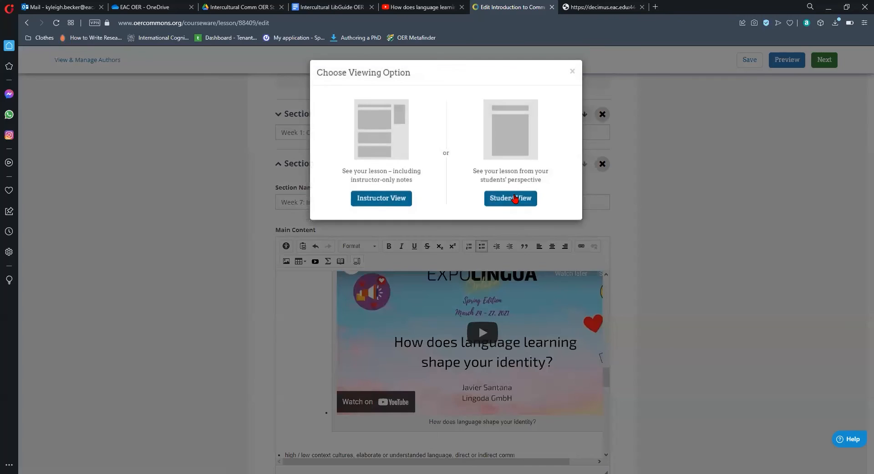
{"action": "left_click", "coordinate": [514, 198]}
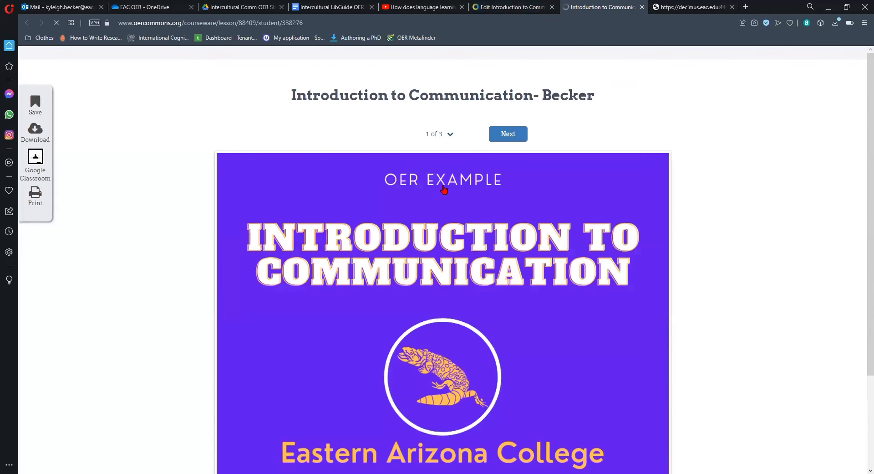
{"action": "scroll", "coordinate": [501, 285], "scroll_direction": "down", "scroll_amount": 15}
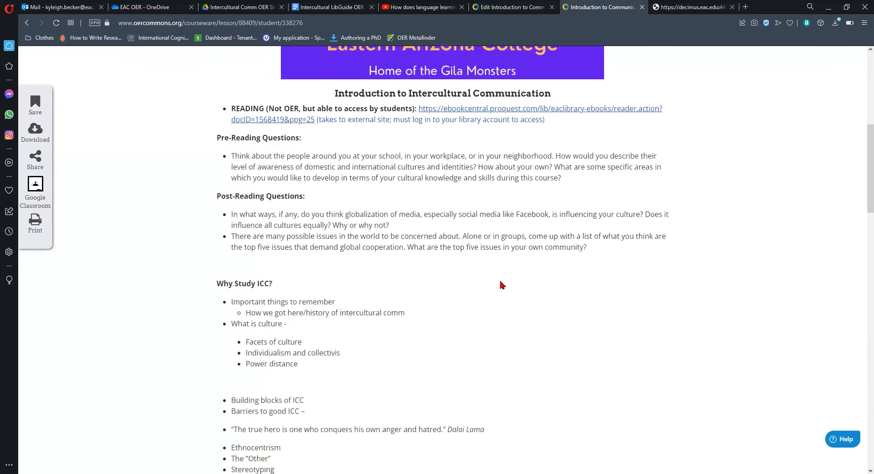
{"action": "left_click", "coordinate": [362, 201]}
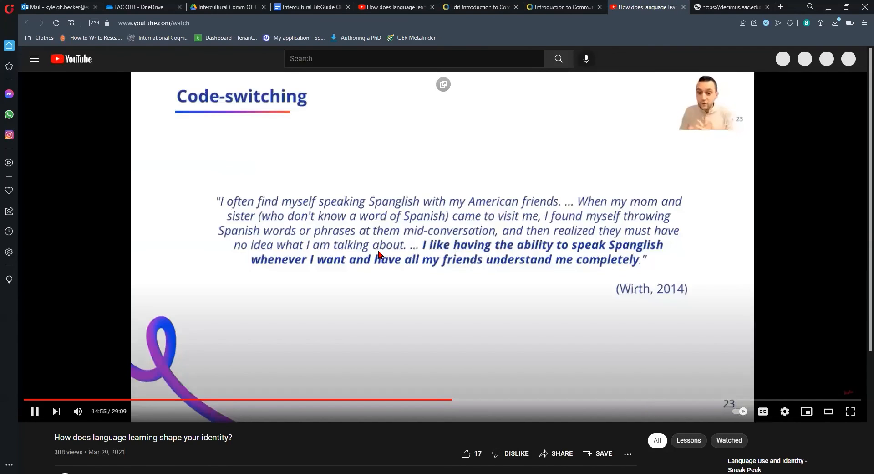
{"action": "left_click", "coordinate": [459, 173]}
{"action": "left_click", "coordinate": [561, 7]}
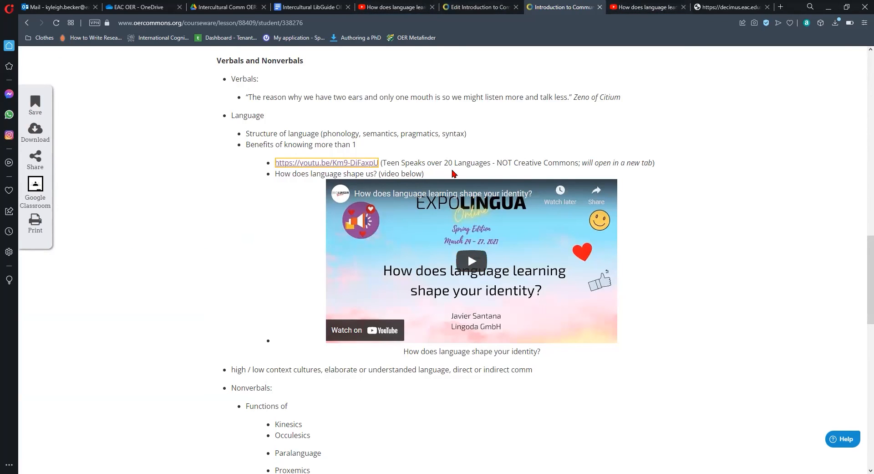
{"action": "left_click", "coordinate": [683, 7]}
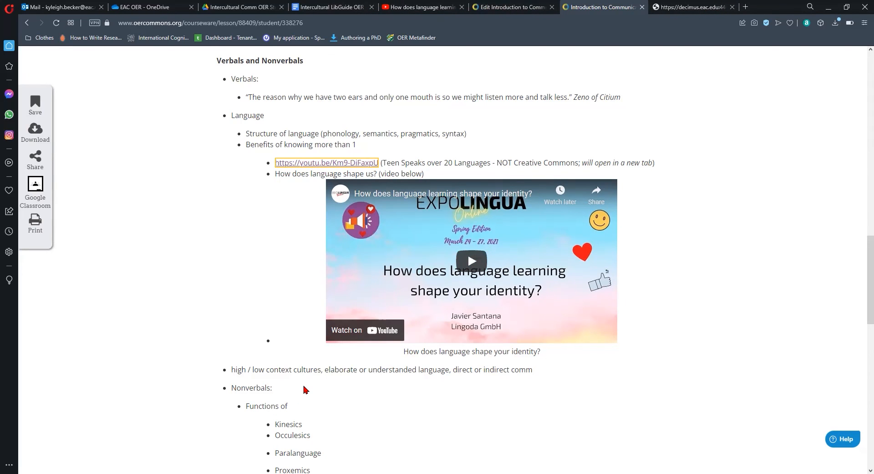
- Examine the whole Week 7 preview from its title image down to the Conflict resolution links
{"action": "scroll", "coordinate": [305, 389], "scroll_direction": "down", "scroll_amount": 10}
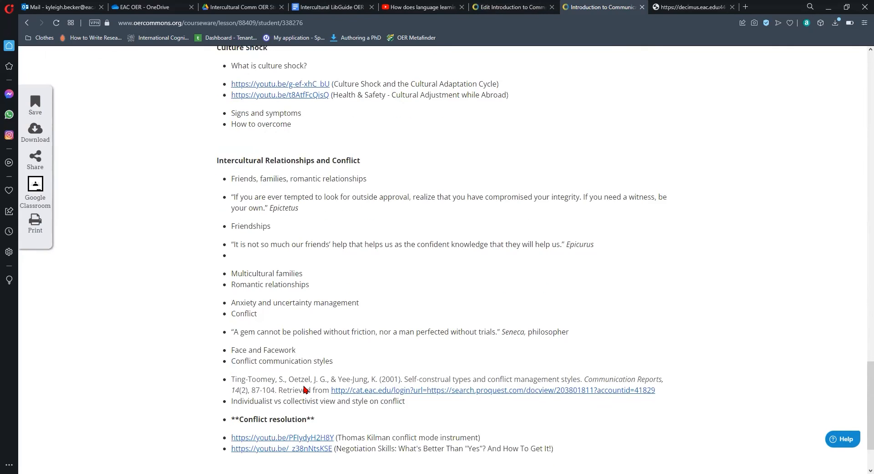
{"action": "scroll", "coordinate": [303, 384], "scroll_direction": "down", "scroll_amount": 2}
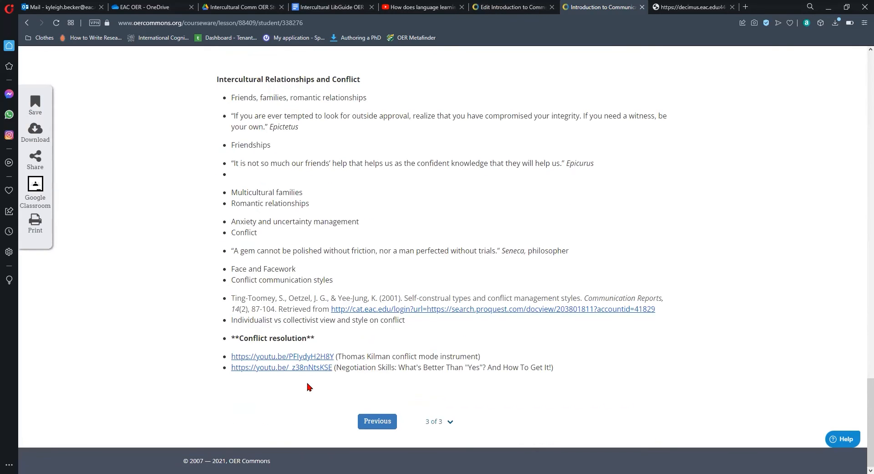
{"action": "scroll", "coordinate": [316, 145], "scroll_direction": "up", "scroll_amount": 4}
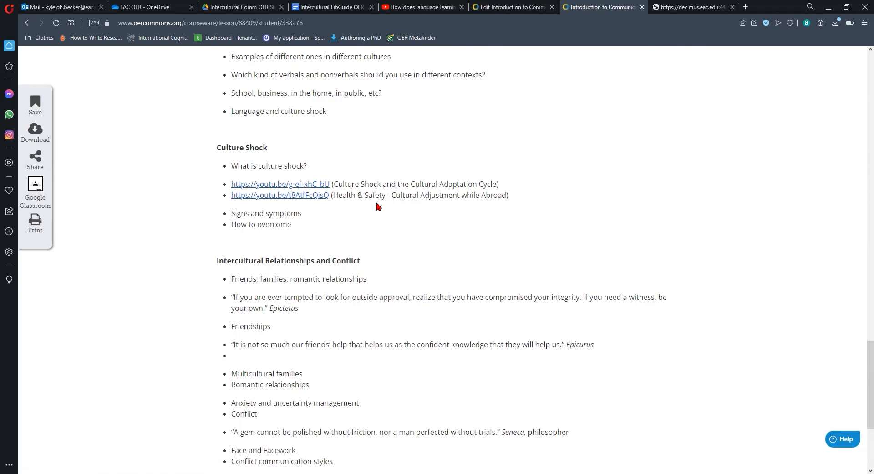
{"action": "scroll", "coordinate": [377, 206], "scroll_direction": "up", "scroll_amount": 20}
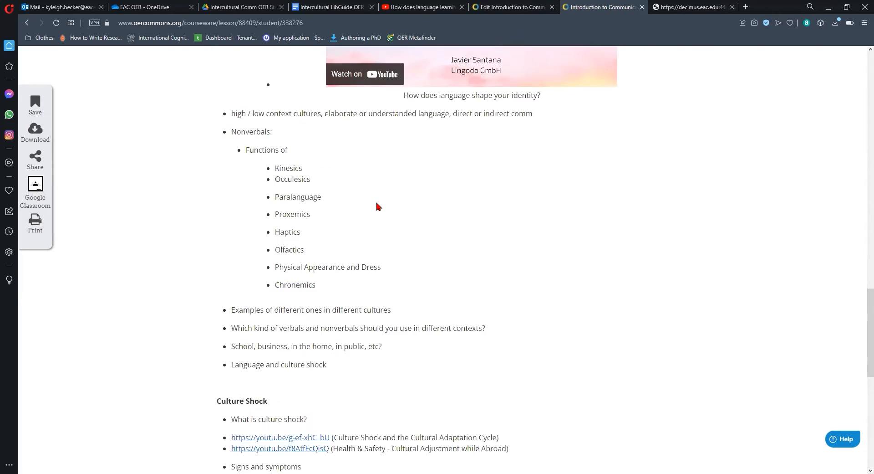
{"action": "scroll", "coordinate": [376, 206], "scroll_direction": "up", "scroll_amount": 2}
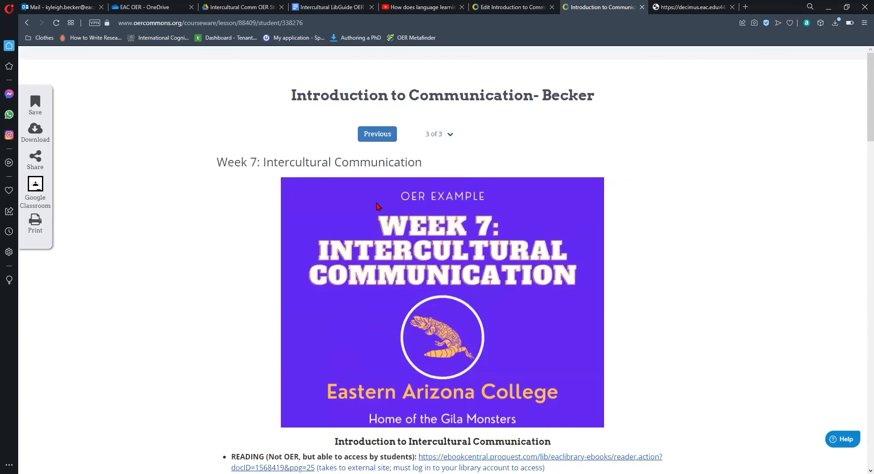
{"action": "scroll", "coordinate": [646, 286], "scroll_direction": "down", "scroll_amount": 20}
{"action": "scroll", "coordinate": [646, 288], "scroll_direction": "down", "scroll_amount": 5}
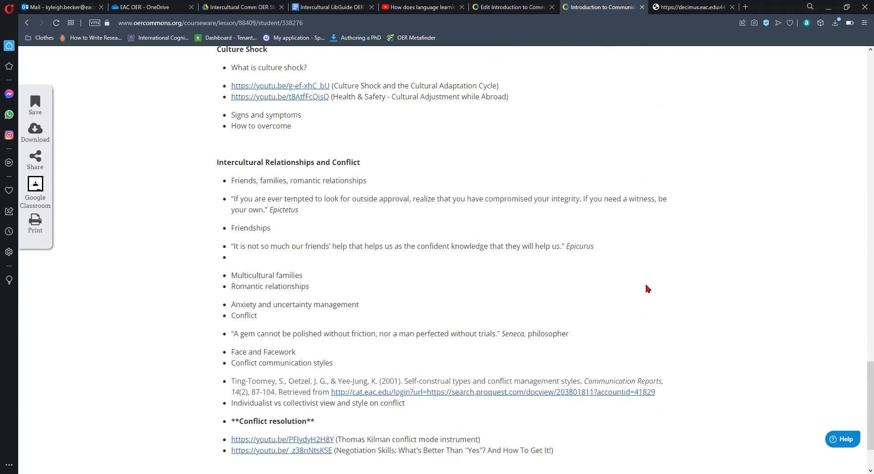
- Return to the lesson editor, update the URL of the Teen Speaks over 20 Languages link and save the lesson
{"action": "left_click", "coordinate": [535, 5]}
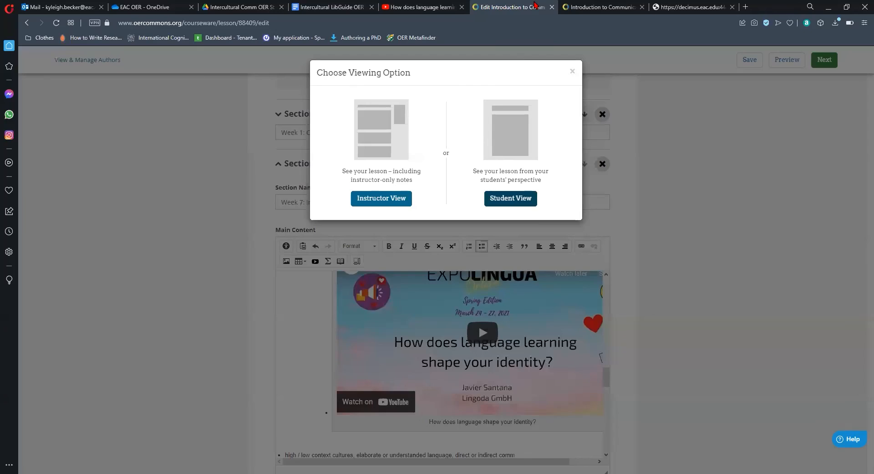
{"action": "left_click", "coordinate": [571, 72]}
{"action": "scroll", "coordinate": [417, 297], "scroll_direction": "up", "scroll_amount": 2}
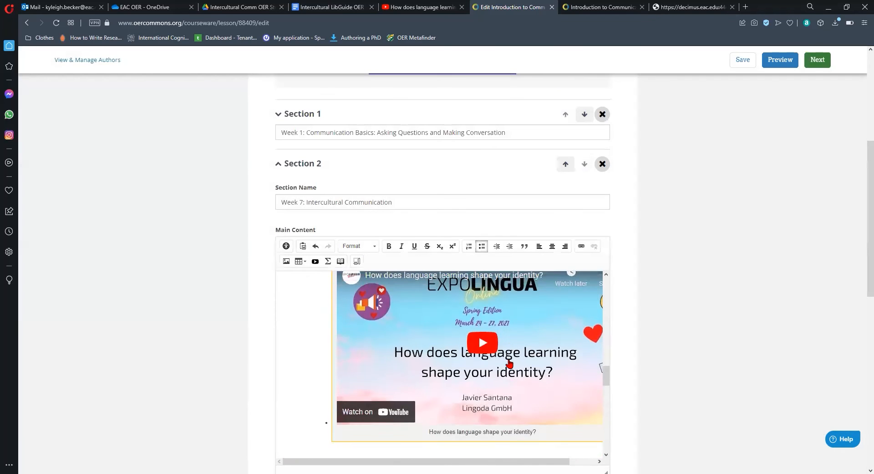
{"action": "left_click_drag", "start_coordinate": [413, 298], "coordinate": [333, 299]}
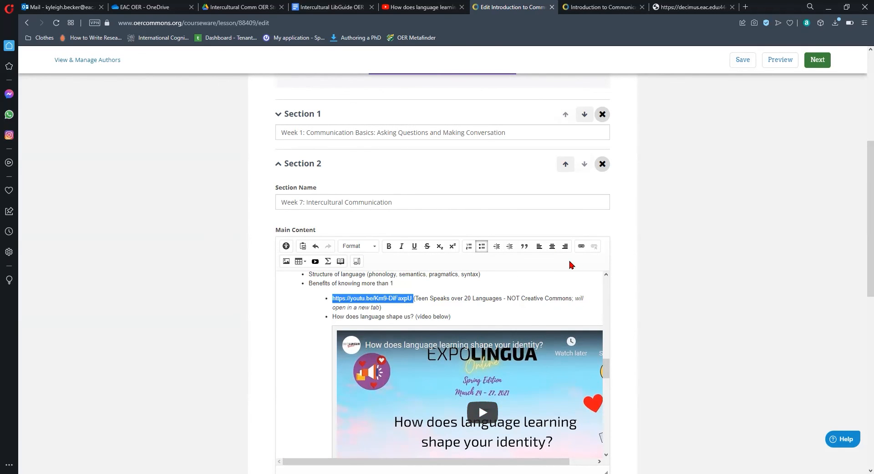
{"action": "key", "text": "ctrl+l"}
{"action": "left_click", "coordinate": [462, 273]}
{"action": "left_click", "coordinate": [476, 332]}
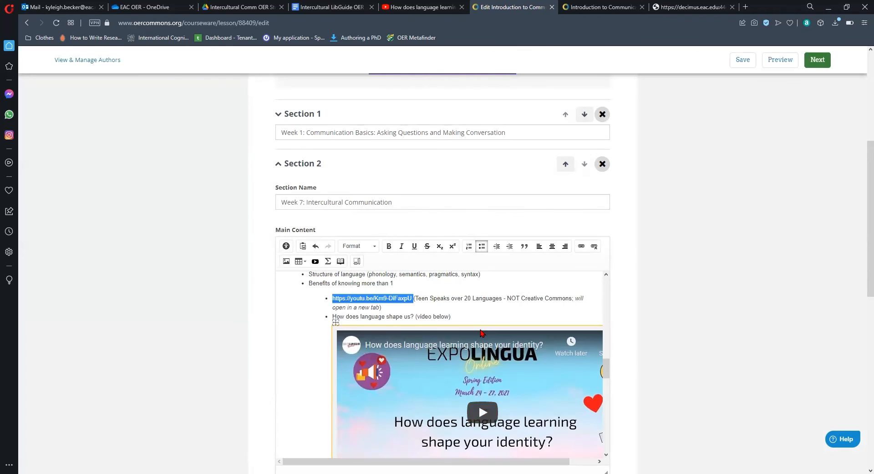
{"action": "scroll", "coordinate": [496, 301], "scroll_direction": "down", "scroll_amount": 5}
{"action": "left_click", "coordinate": [740, 62]}
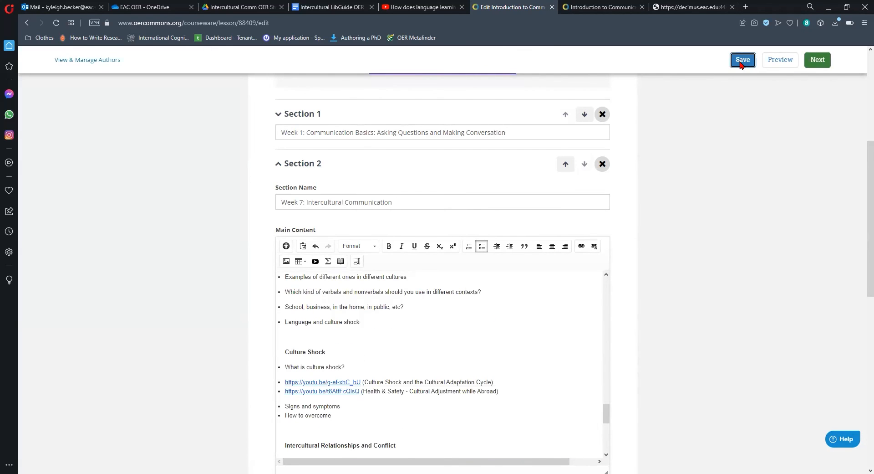